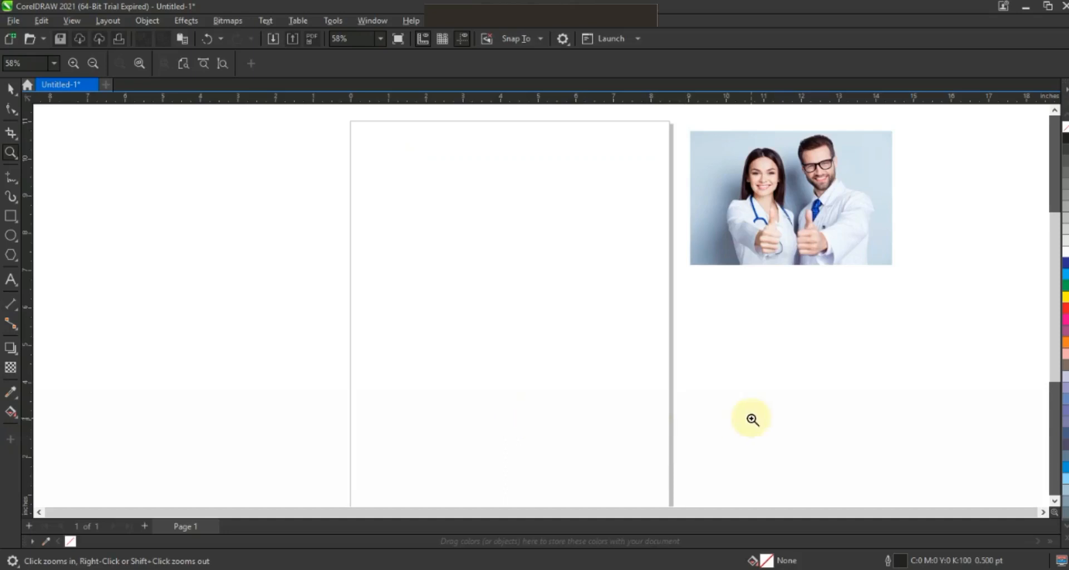
Step: Draw a square about 7.62 inches wide on the page with a 3.0 pt outline
click(11, 221)
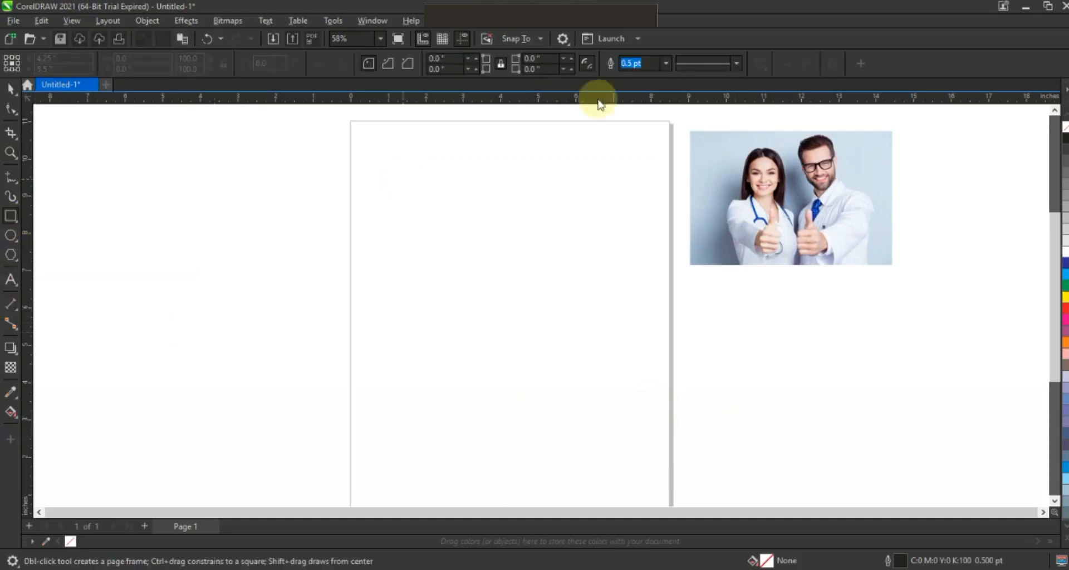
click(665, 66)
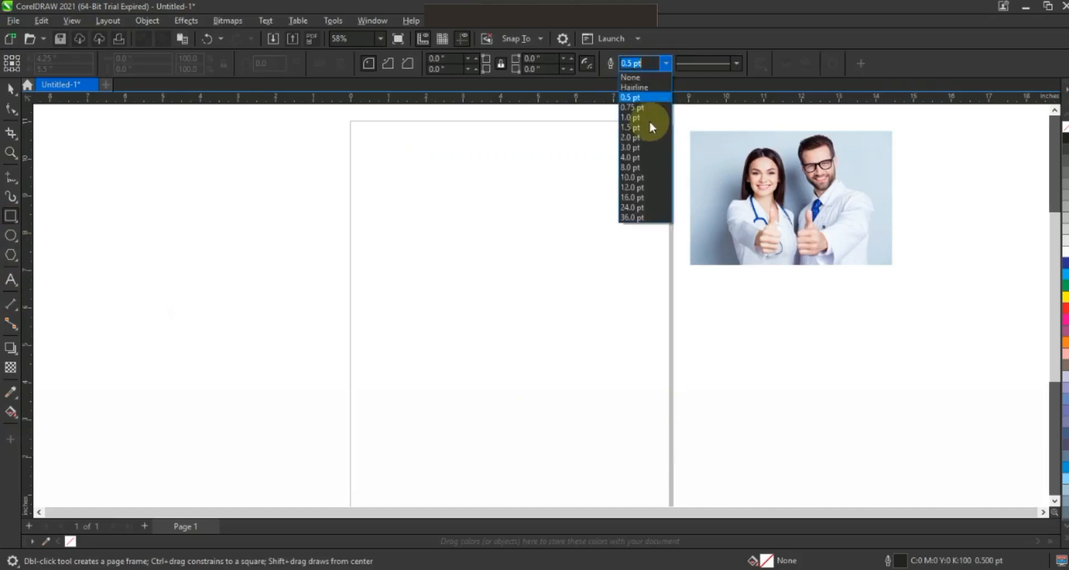
click(646, 143)
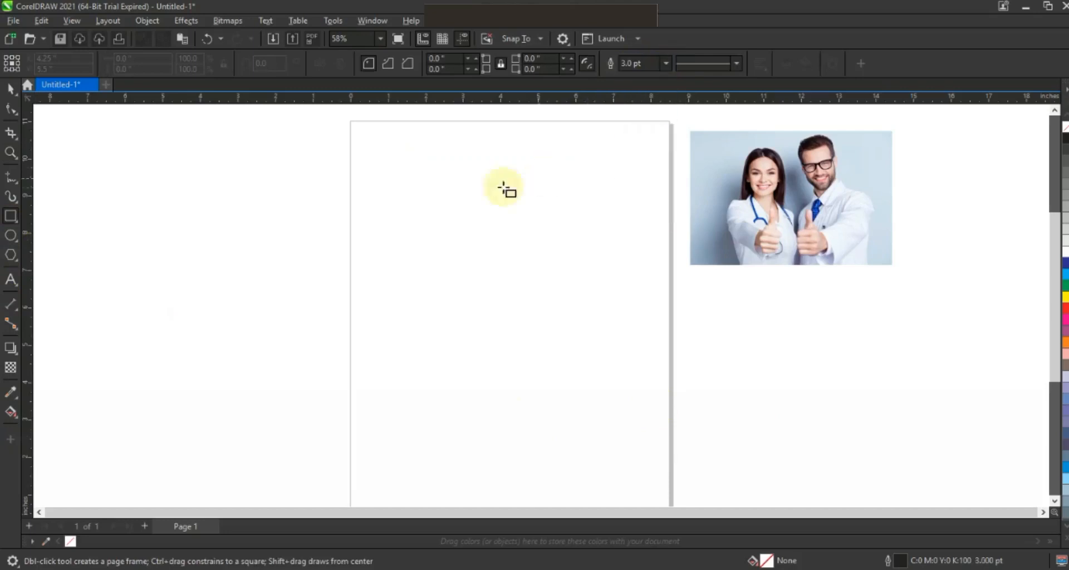
key(ctrl)
drag(369, 139, 514, 424)
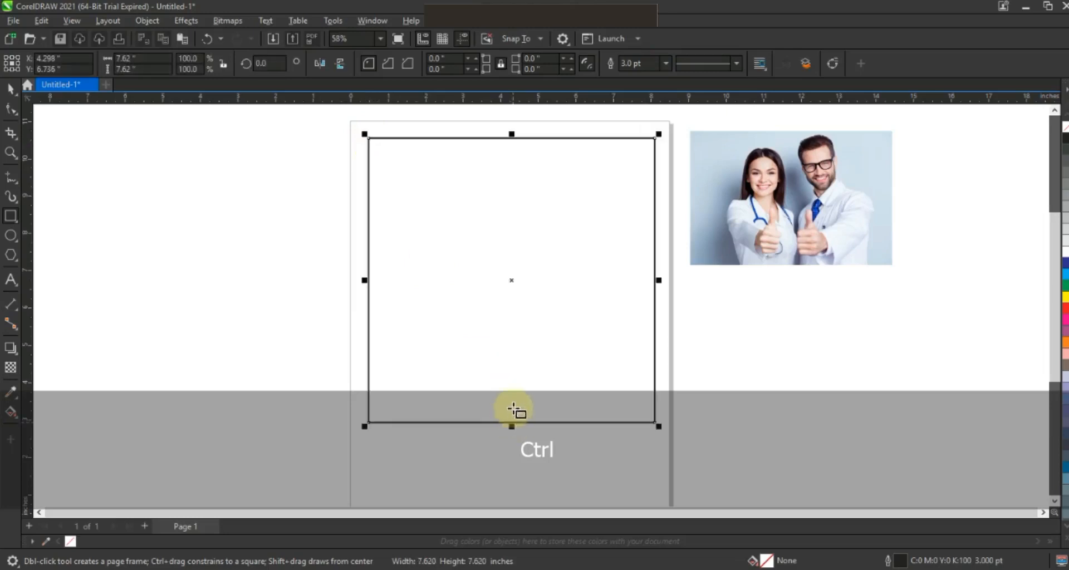
Step: Move the square lower on the page and shift the doctors' photo farther away from the page's right edge
click(10, 93)
drag(493, 307, 489, 320)
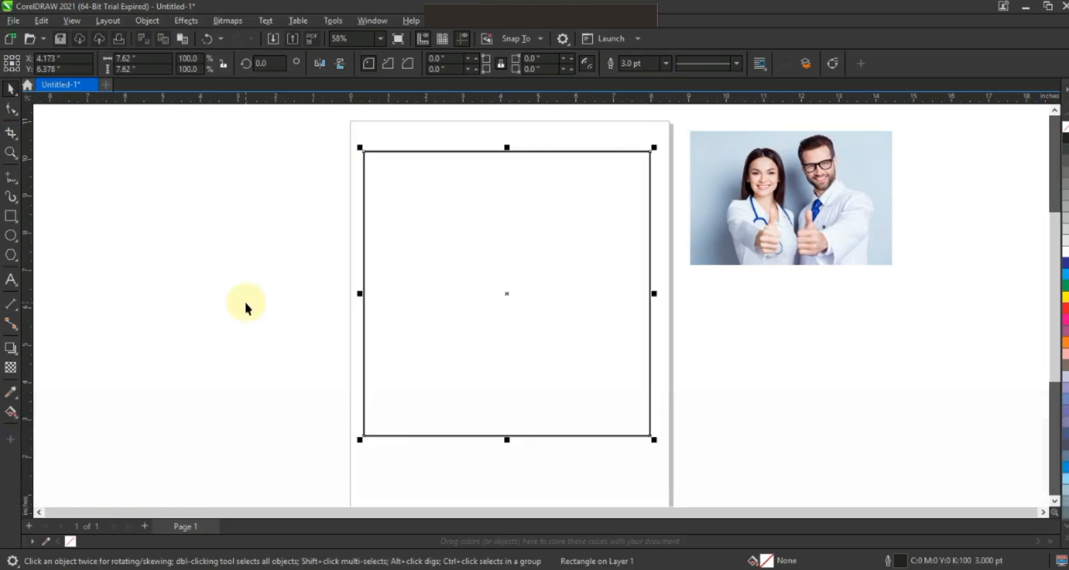
click(245, 301)
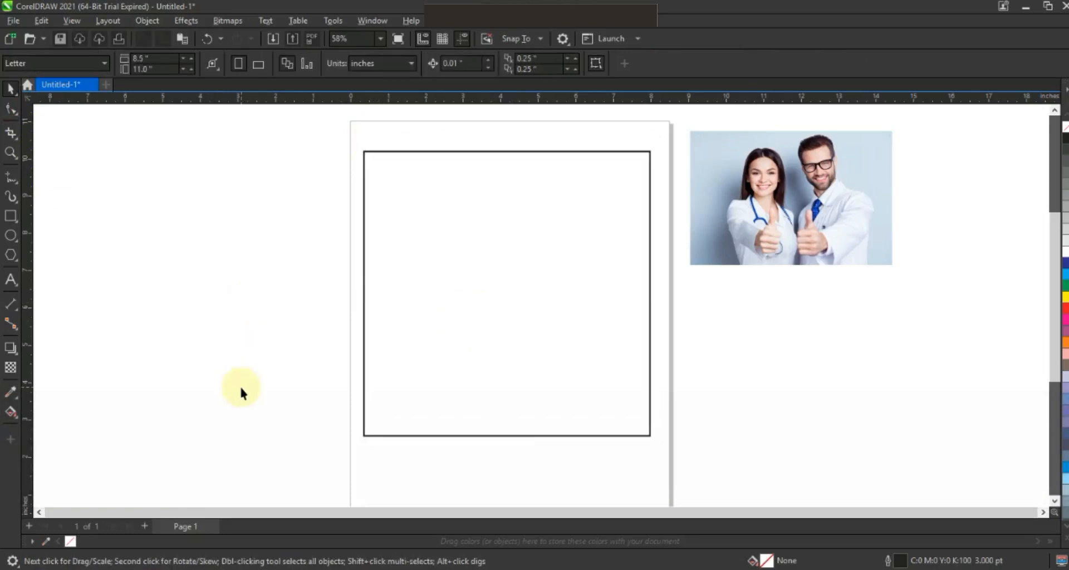
drag(741, 205, 896, 207)
drag(551, 332, 553, 364)
click(182, 241)
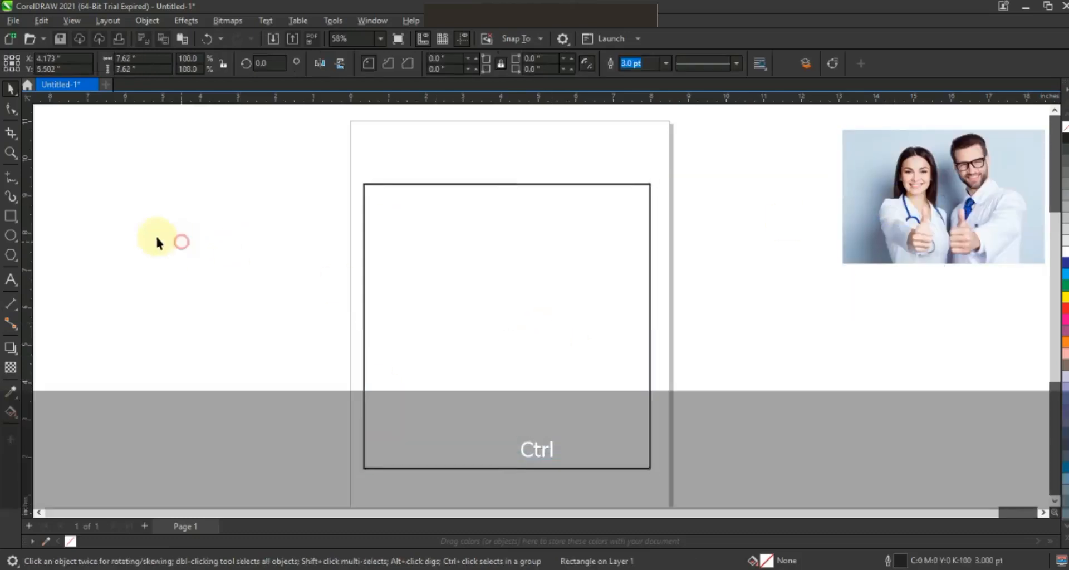
Step: Draw a circle about 6.85 inches in diameter overlapping the square's upper-right corner
click(10, 237)
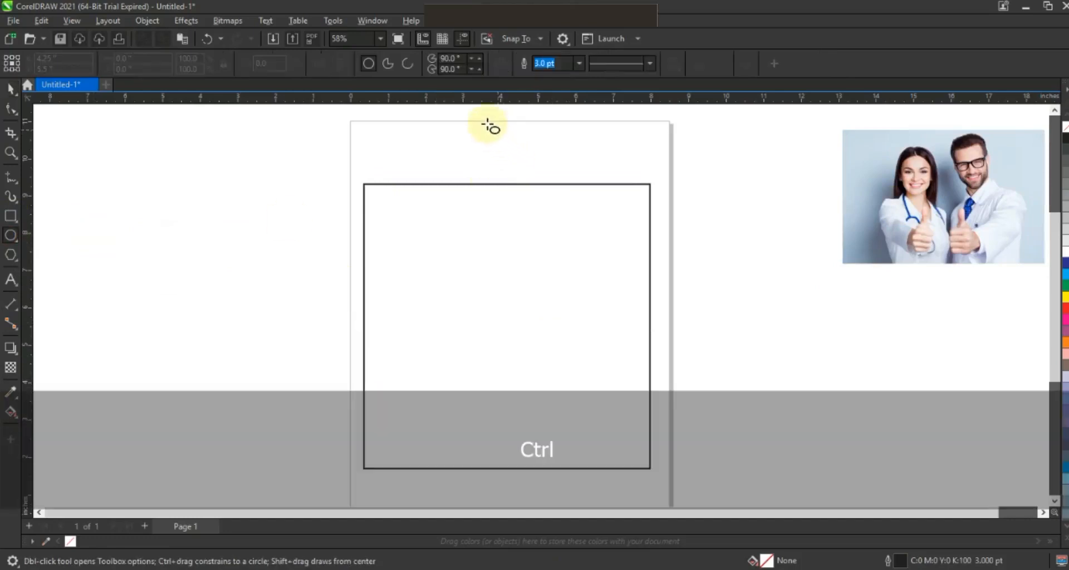
drag(474, 117, 579, 375)
click(10, 88)
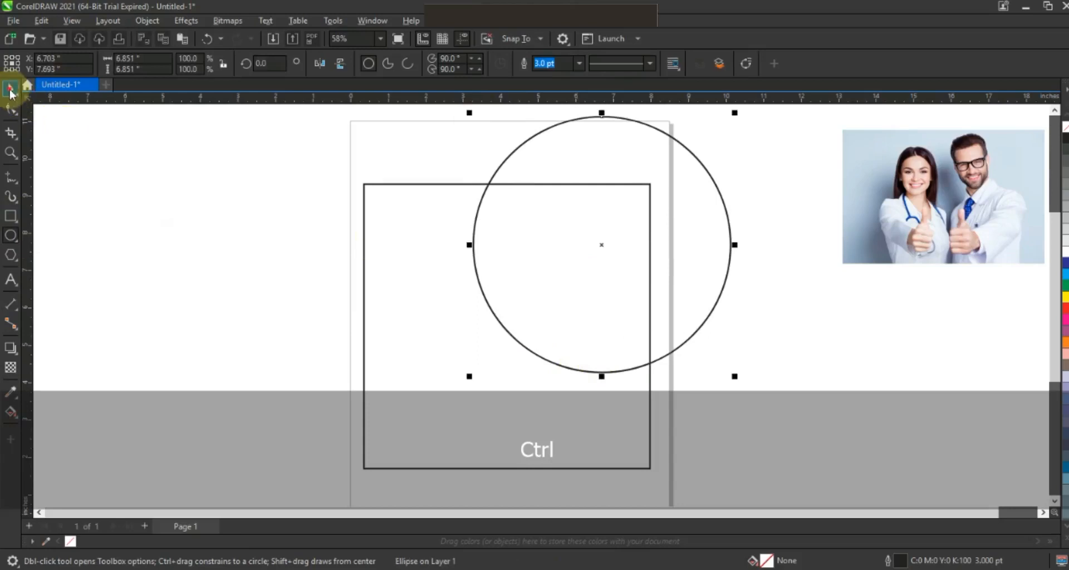
Step: Enlarge the circle to about 7.2 inches and add three progressively larger copies sharing its upper-left edge
drag(735, 377, 743, 388)
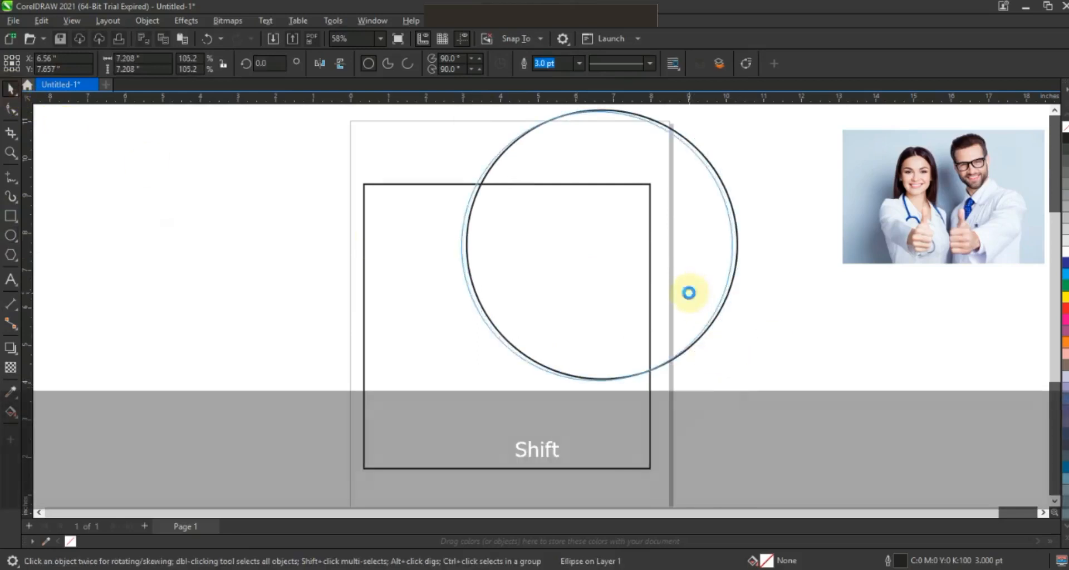
drag(740, 385, 754, 409)
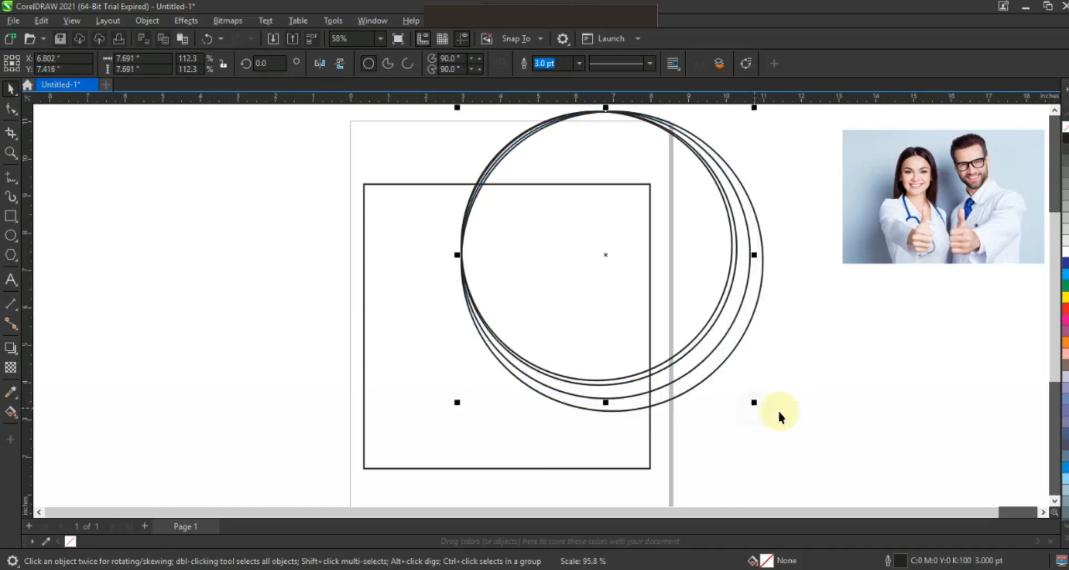
click(830, 415)
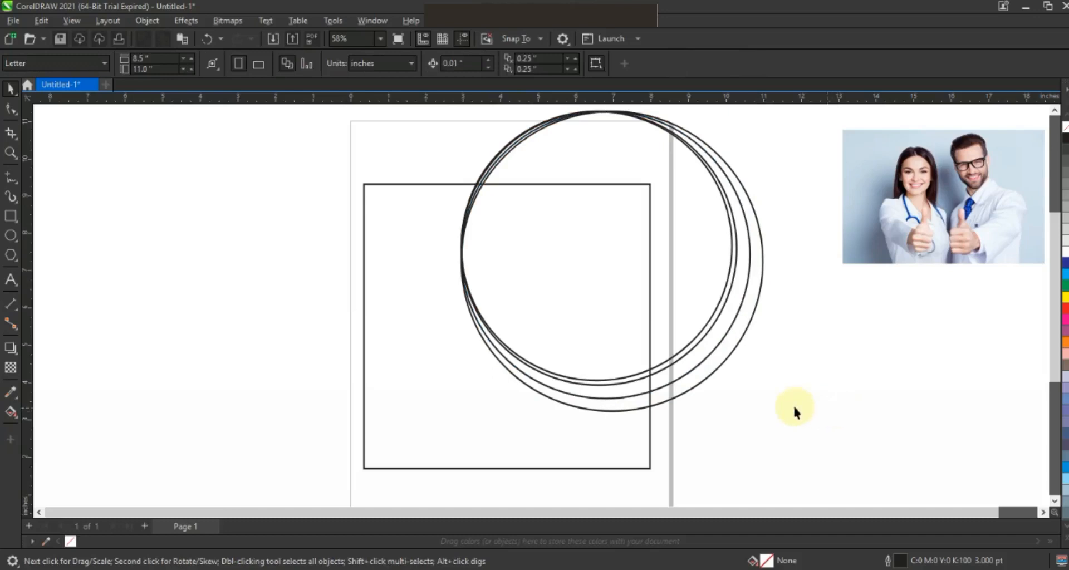
Step: Use Smart Fill to create two crescents in C40 M20 Y0 K40 from the two outer gaps between the circles inside the square
click(19, 423)
click(83, 441)
click(582, 402)
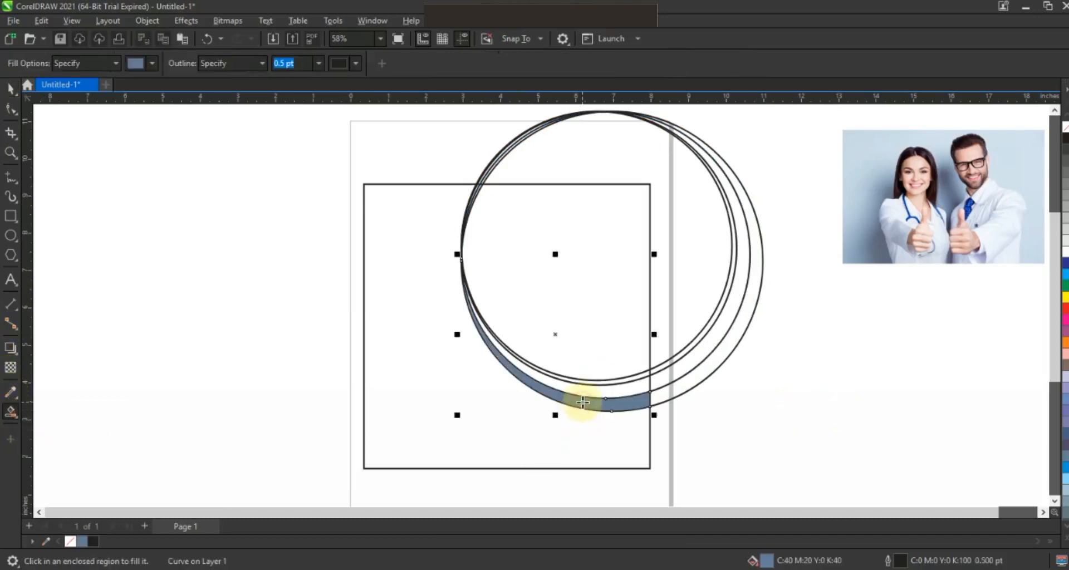
click(595, 392)
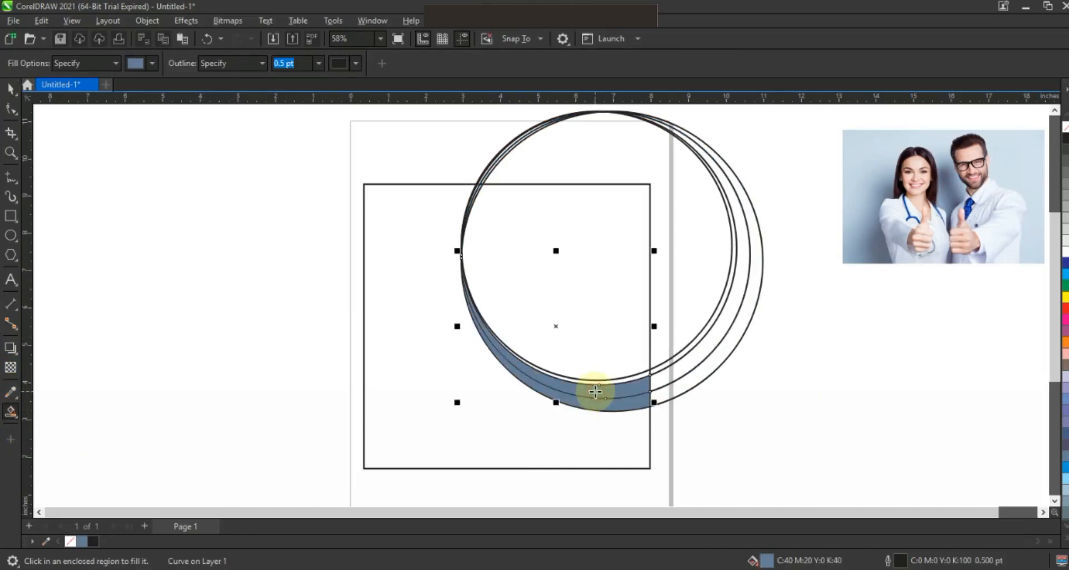
Step: Delete the three larger construction circles, keeping the smallest circle and both crescents
click(11, 88)
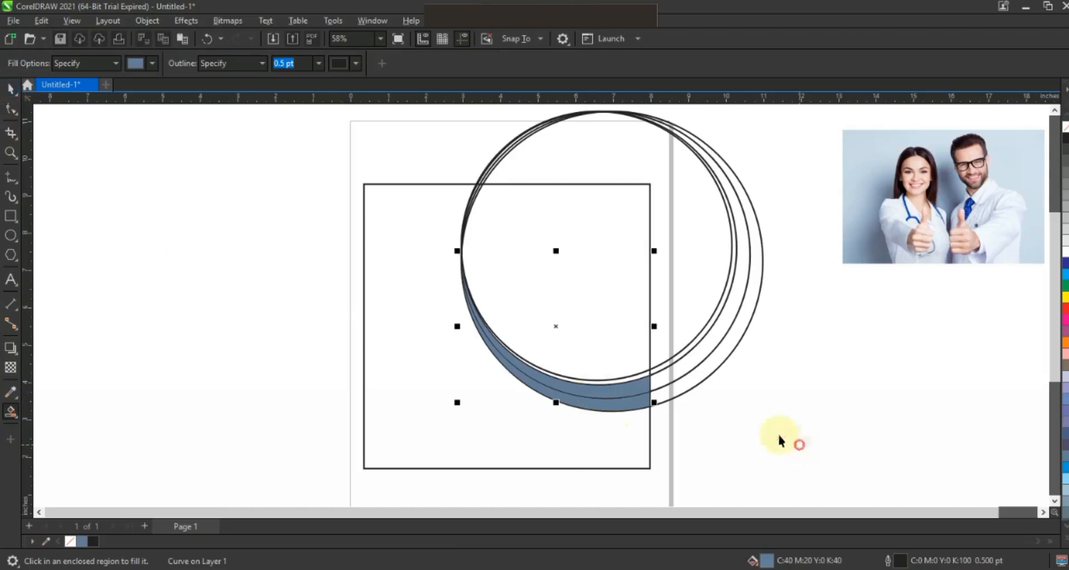
click(678, 389)
click(682, 379)
key(Delete)
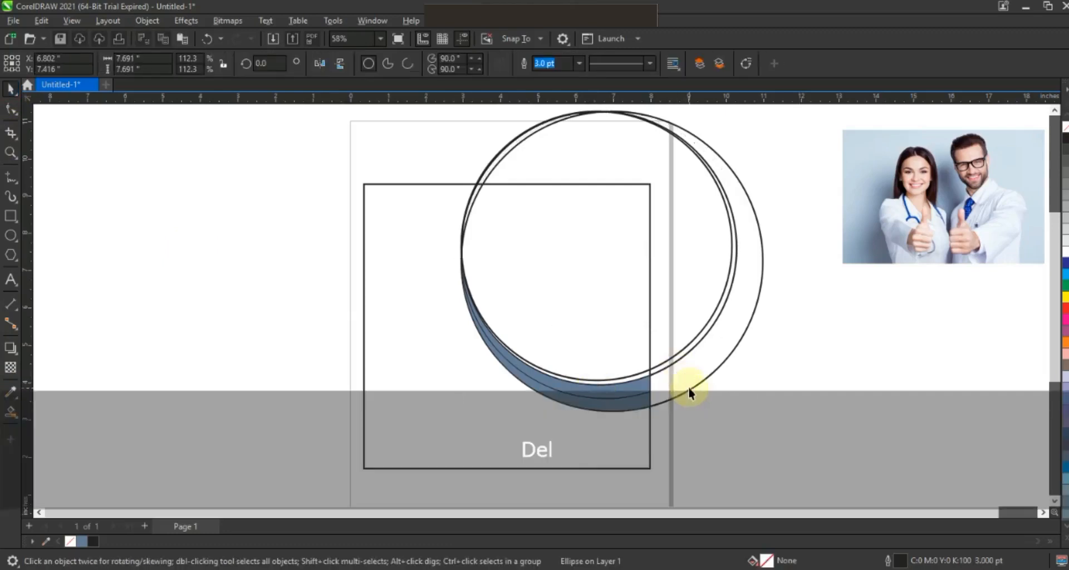
click(689, 387)
key(Delete)
click(674, 364)
key(Delete)
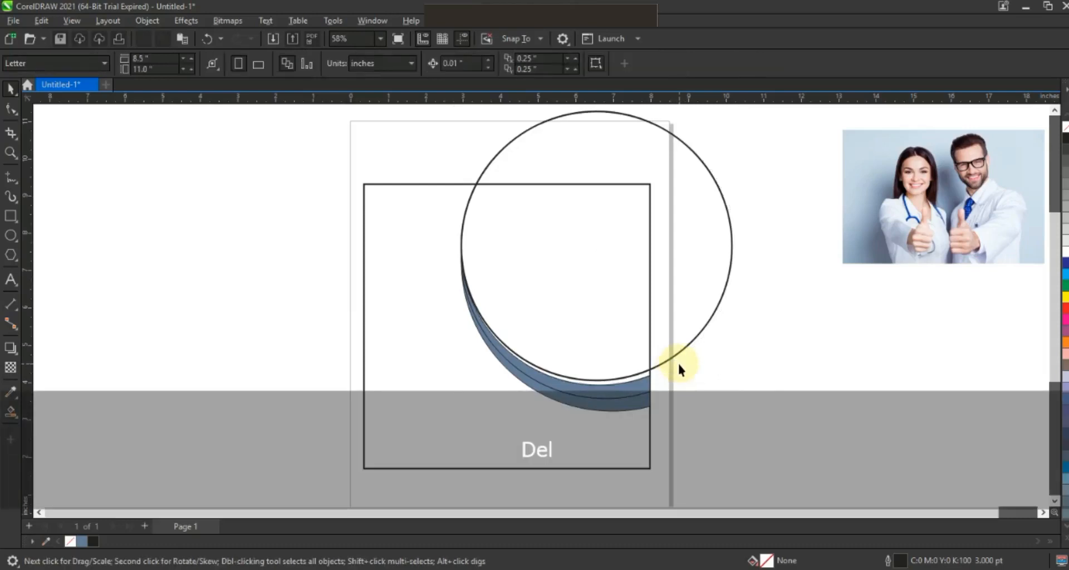
Step: Recolour the inner crescent with a uniform blue fill of C88 M62 Y0 K0
click(638, 383)
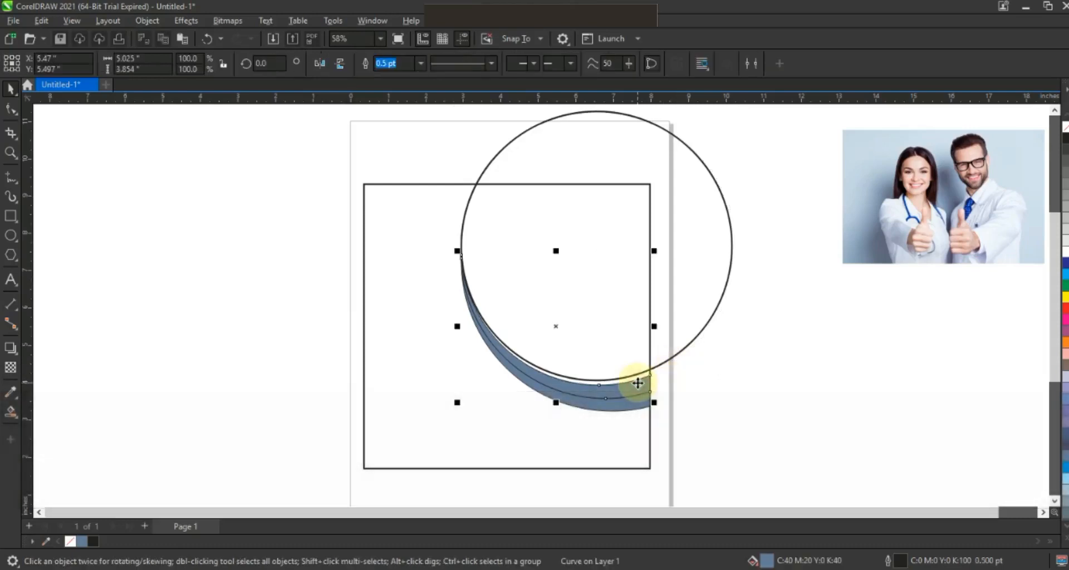
click(18, 419)
click(53, 410)
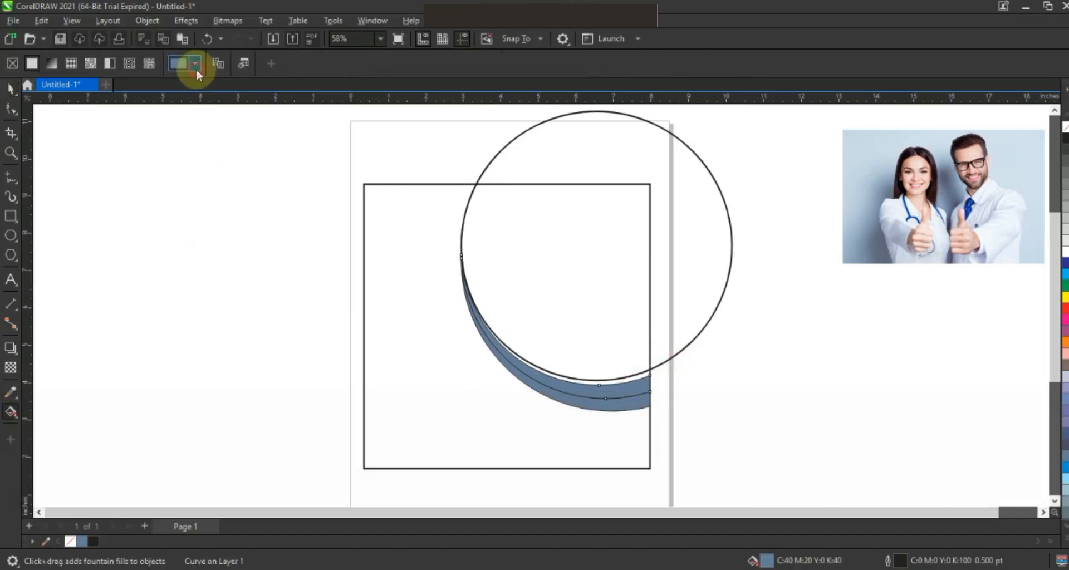
click(196, 66)
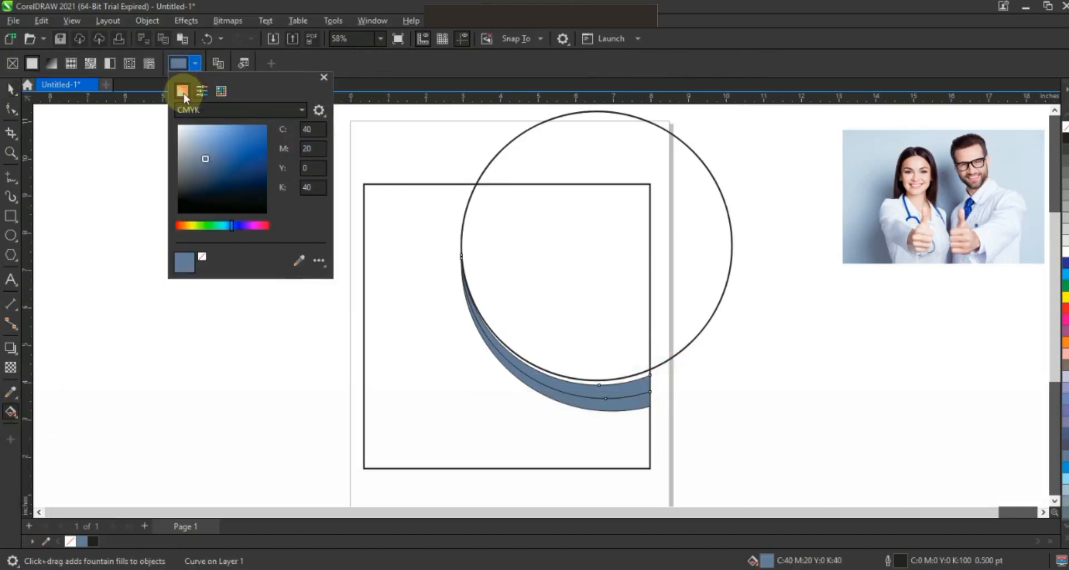
click(226, 226)
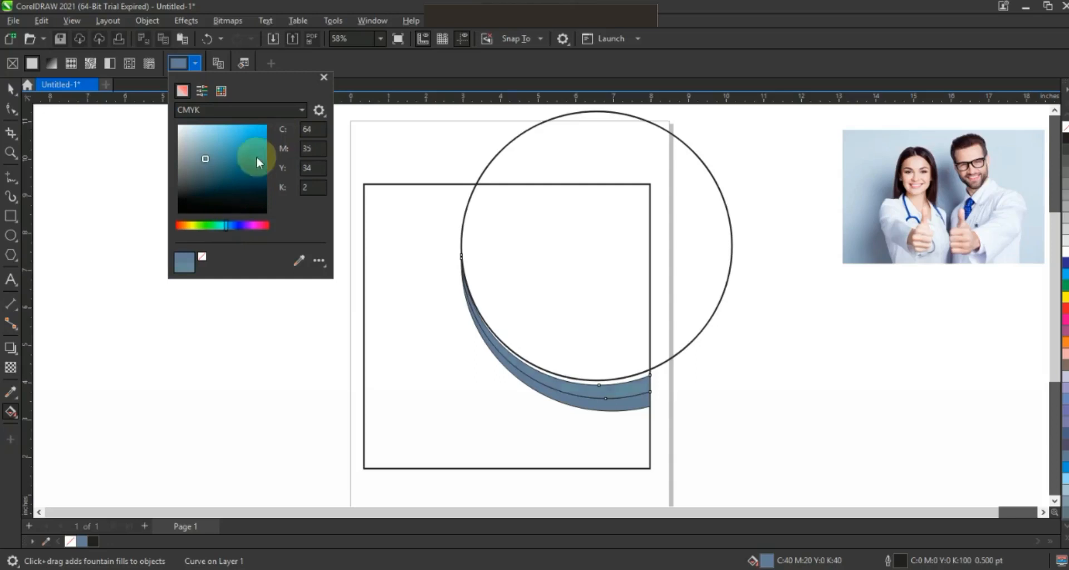
click(258, 138)
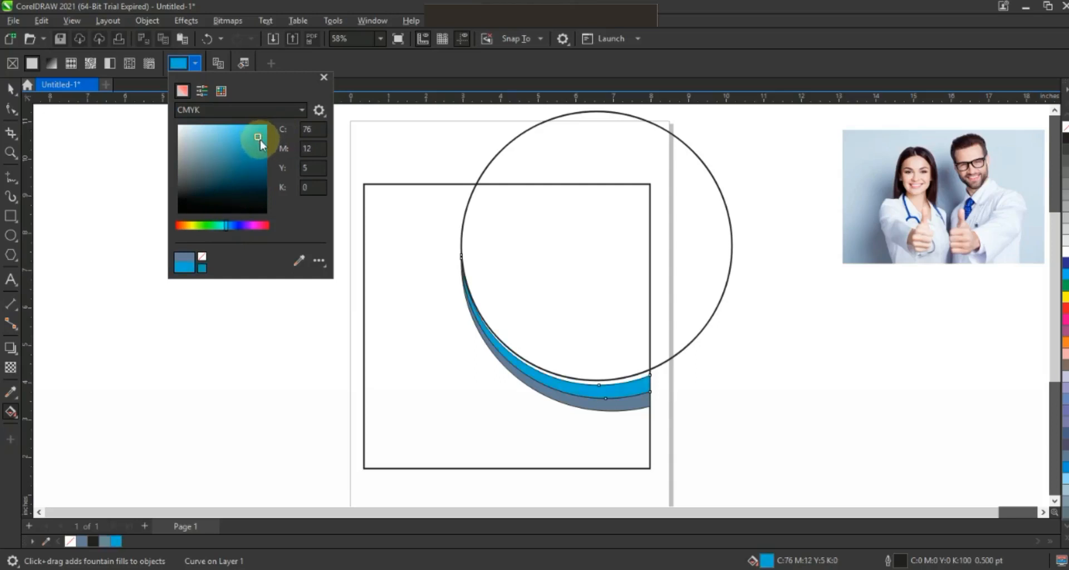
click(229, 226)
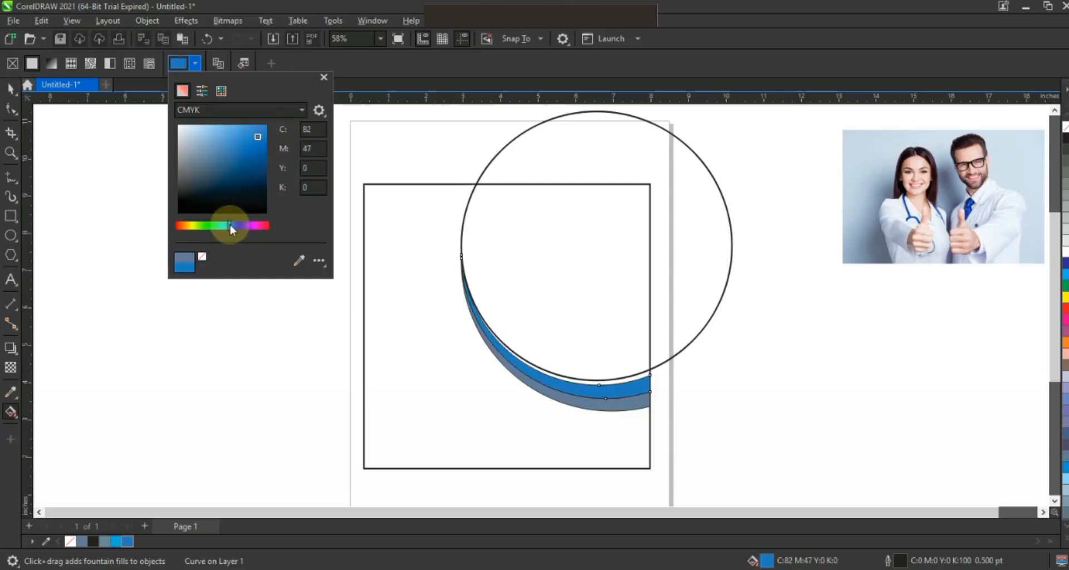
click(233, 225)
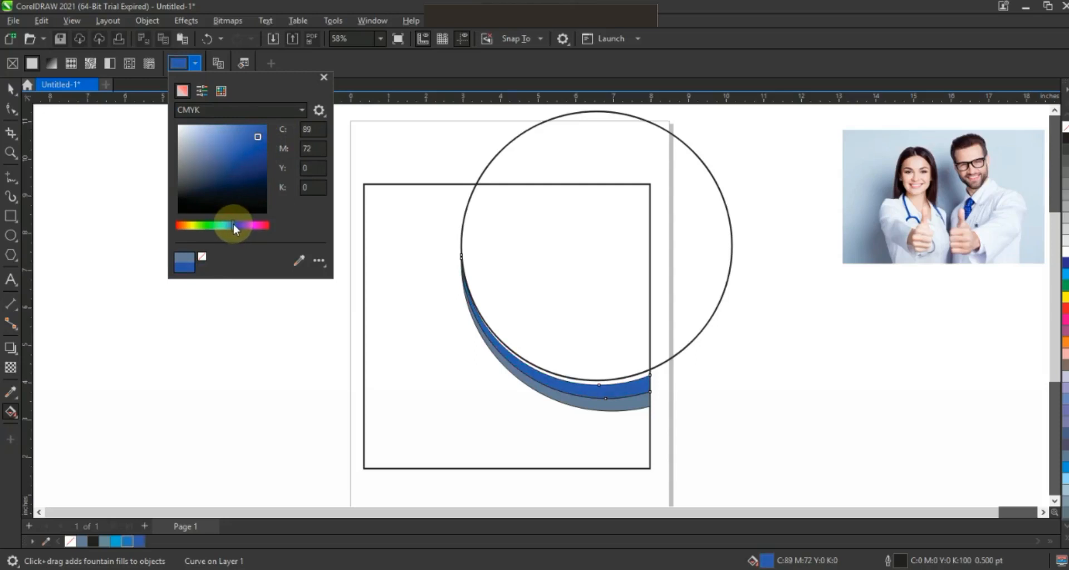
drag(232, 225, 231, 225)
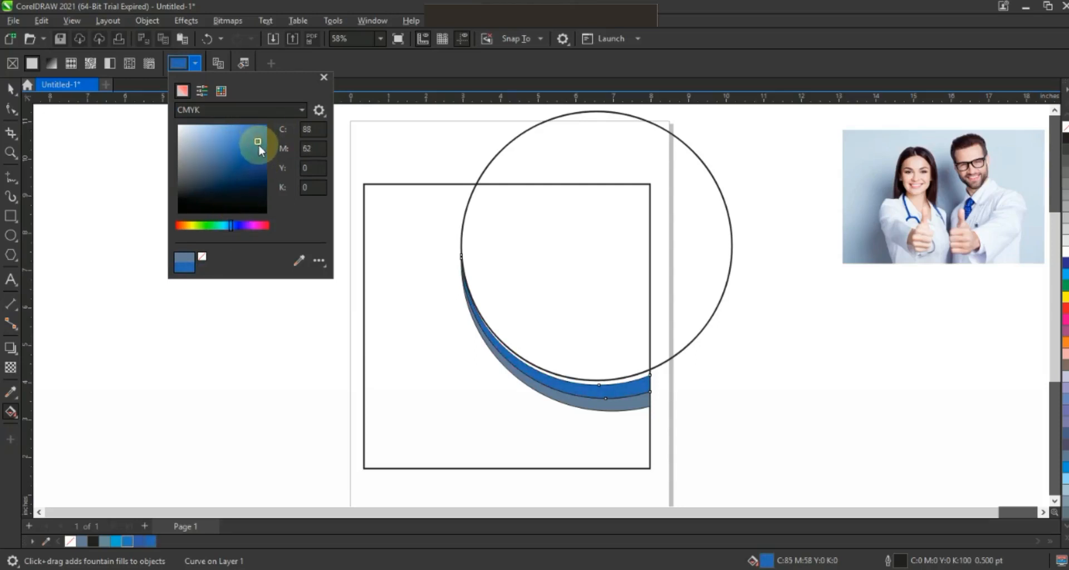
click(13, 89)
click(148, 229)
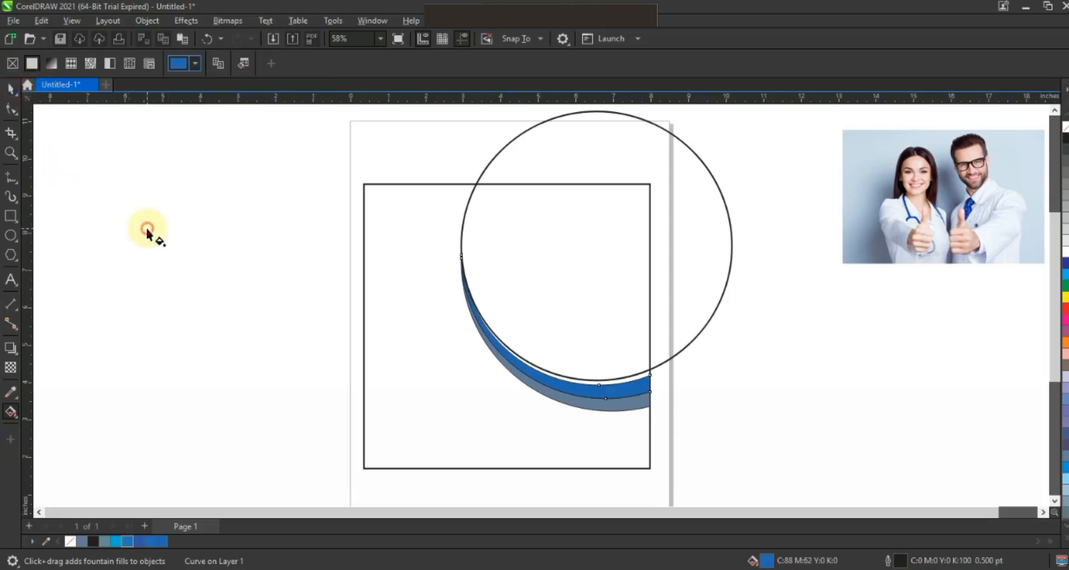
click(8, 89)
click(143, 253)
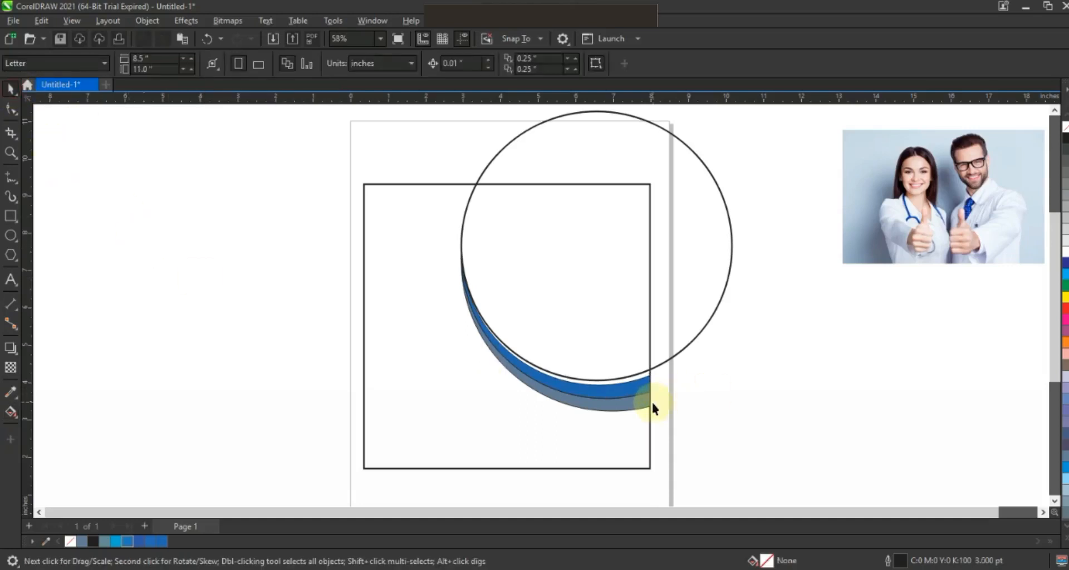
Step: Apply stored document blues to both crescents, filling the outer one with C82 M47 Y0 K0
click(641, 389)
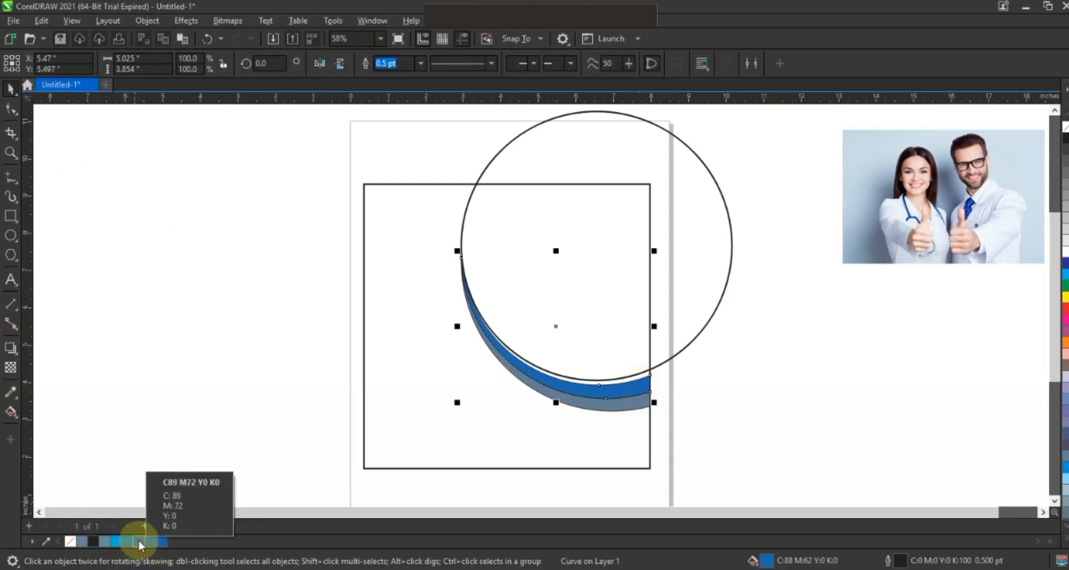
click(155, 543)
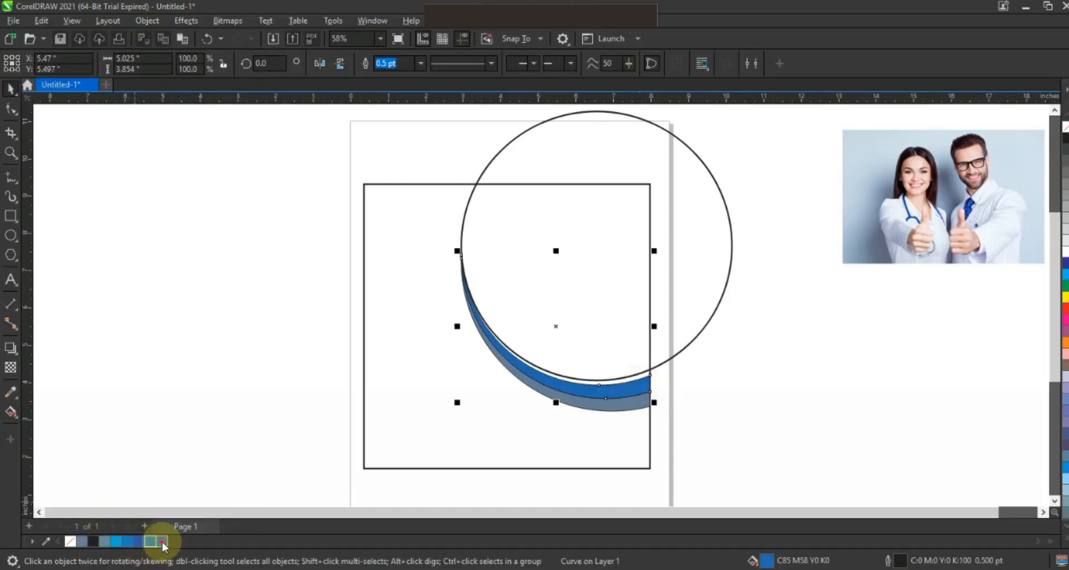
click(622, 408)
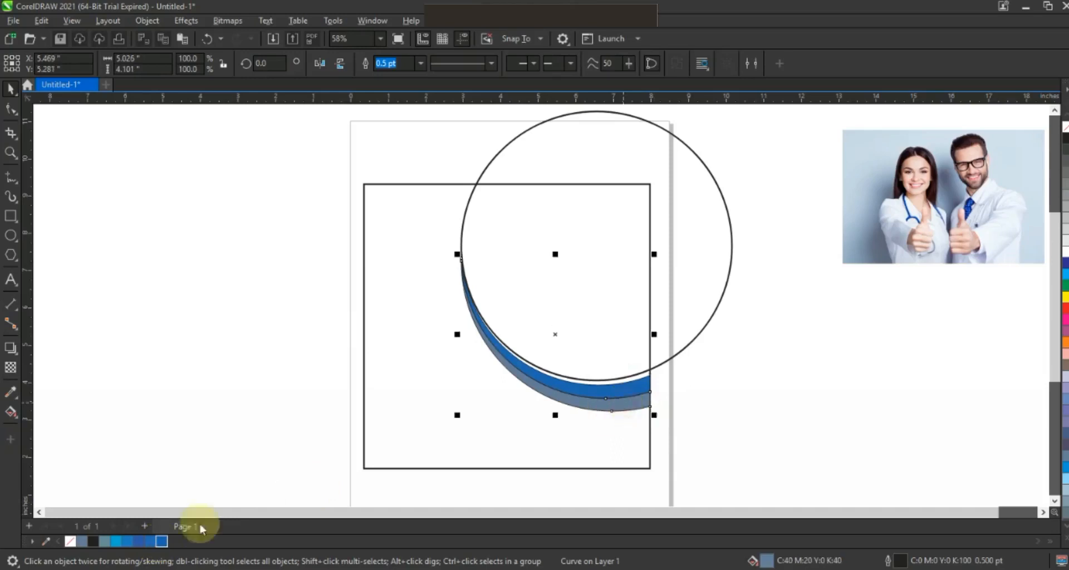
click(129, 541)
Step: Remove the outline from both blue crescents
click(307, 256)
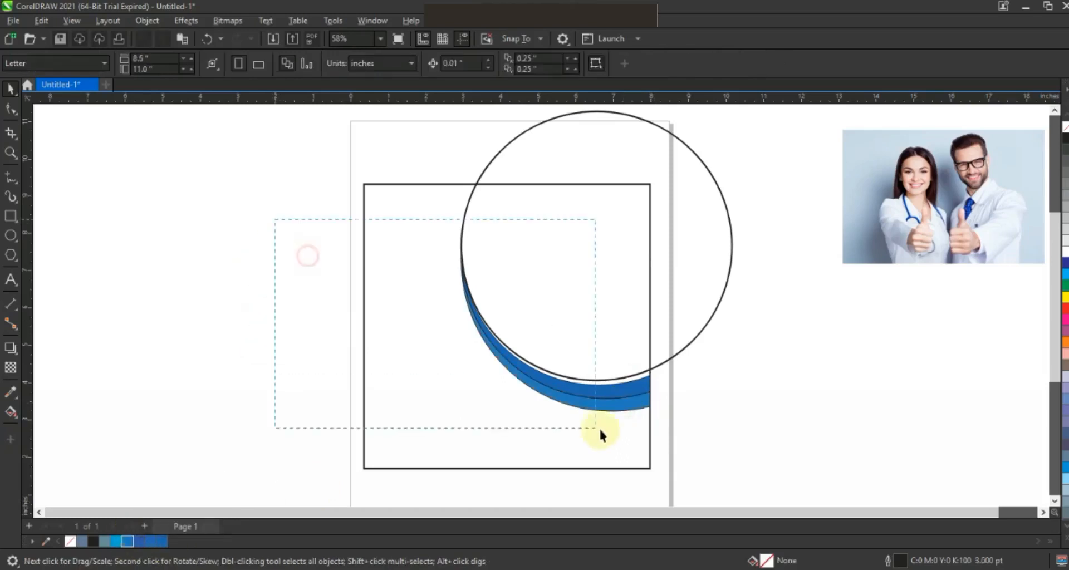
drag(656, 436, 658, 433)
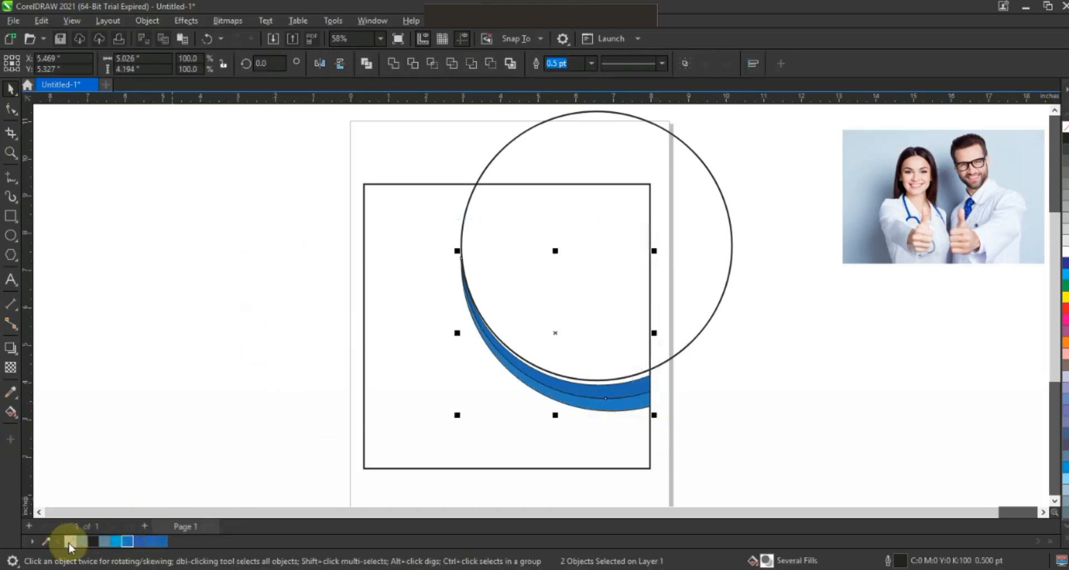
click(722, 407)
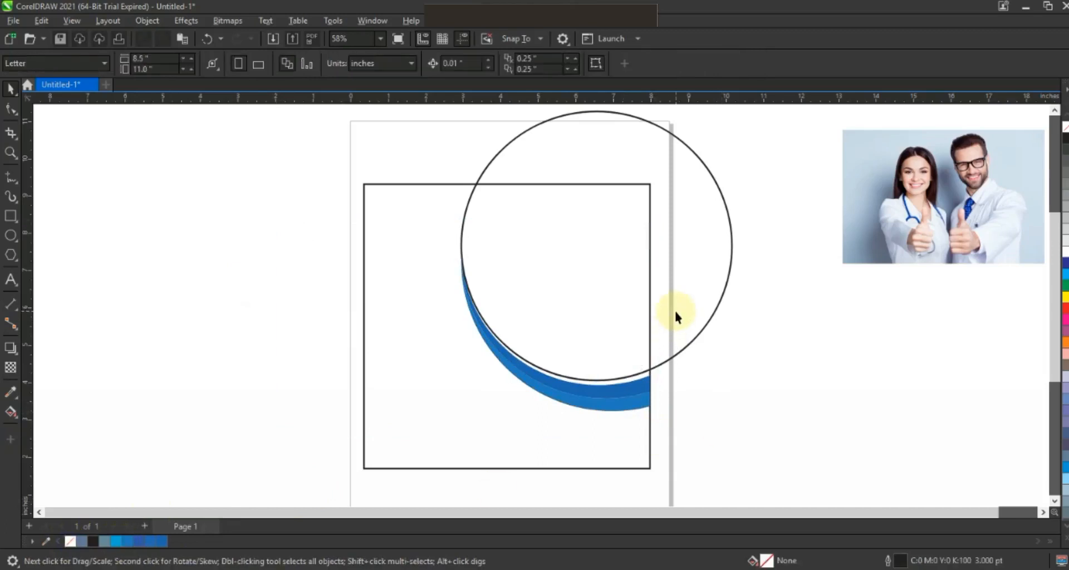
Step: Duplicate the circle and shrink the copy concentrically to about 5.24 inches across
click(701, 330)
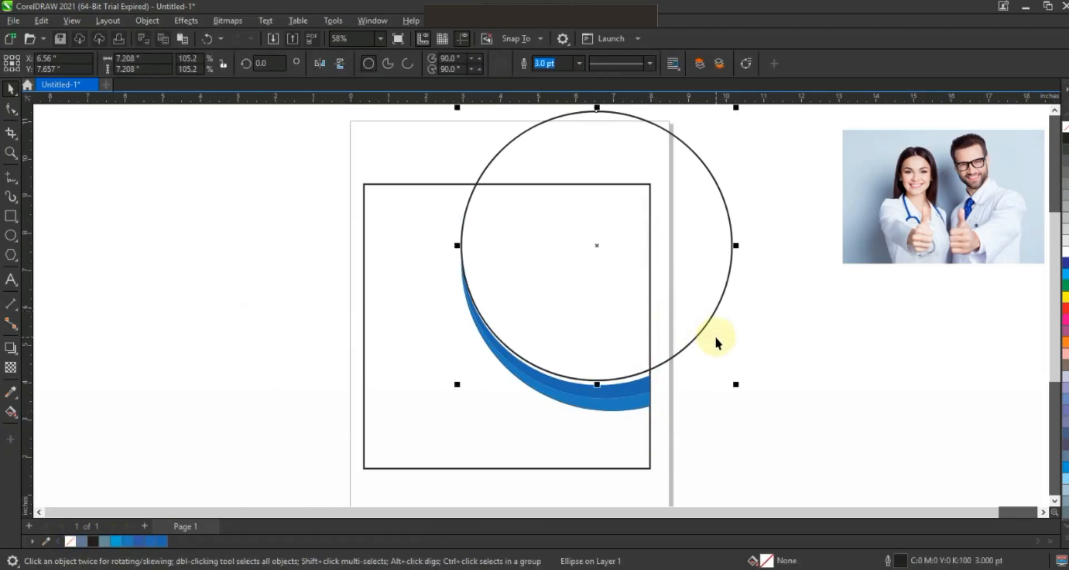
key(KP_Add)
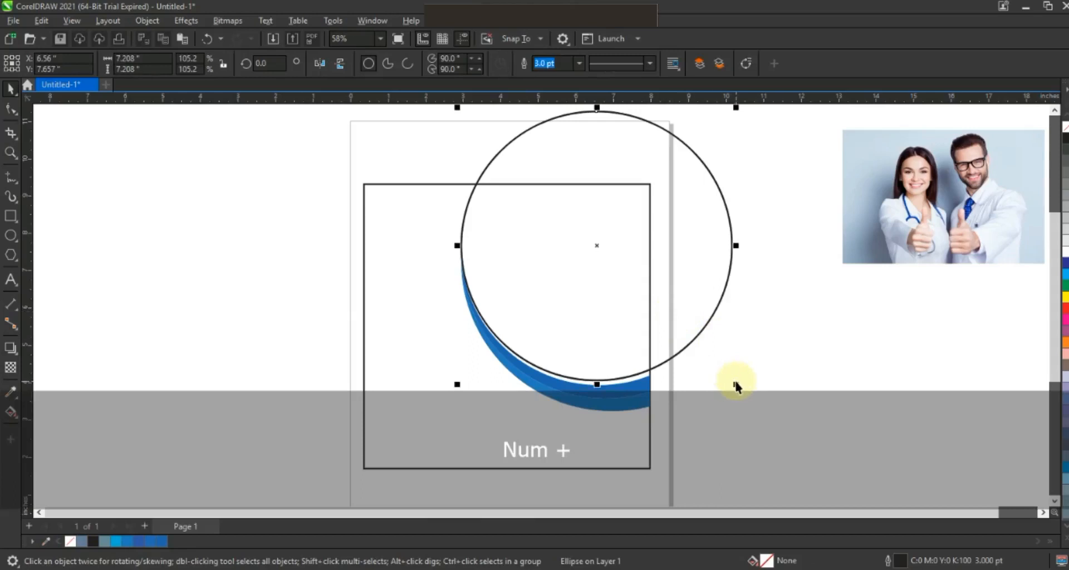
drag(736, 383, 699, 377)
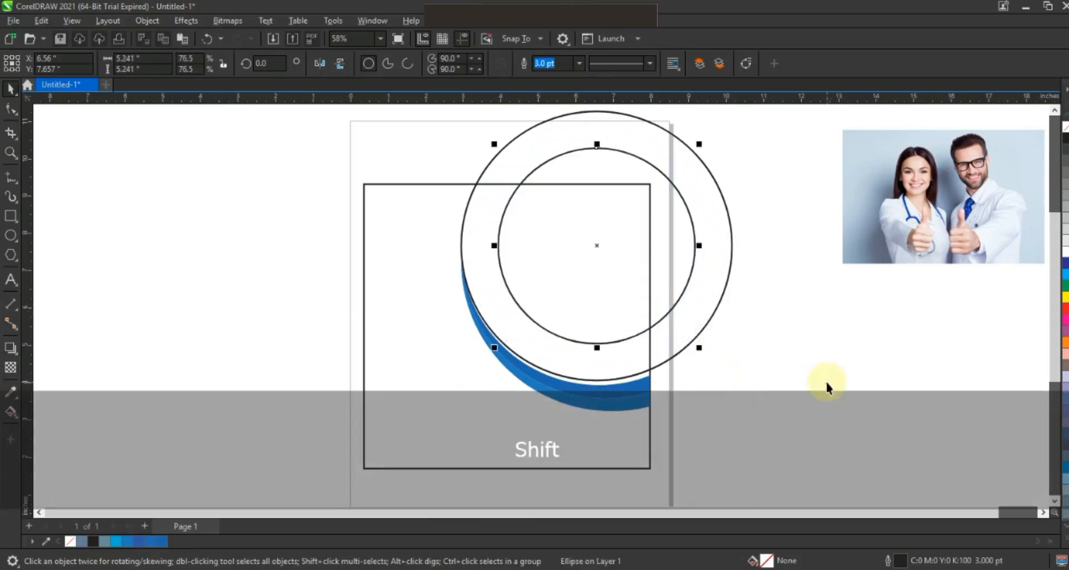
click(827, 383)
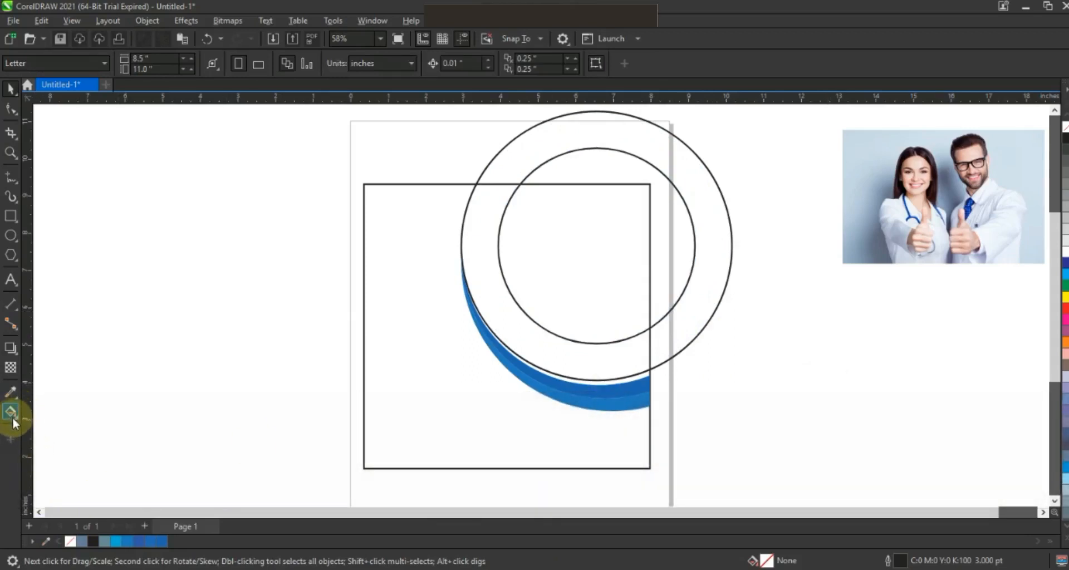
Step: Create a filled shape with Smart Fill from the ring area between the two circles inside the square
click(19, 422)
click(39, 427)
click(619, 360)
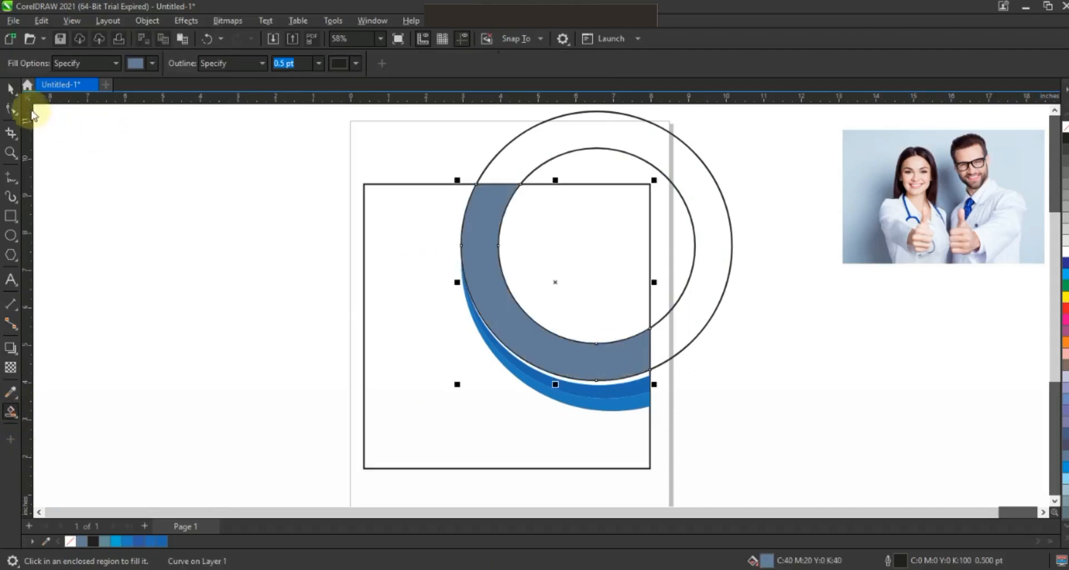
click(11, 89)
Step: Delete the inner construction circle and fill the new ring band with C76 M12 Y5 K0
click(685, 297)
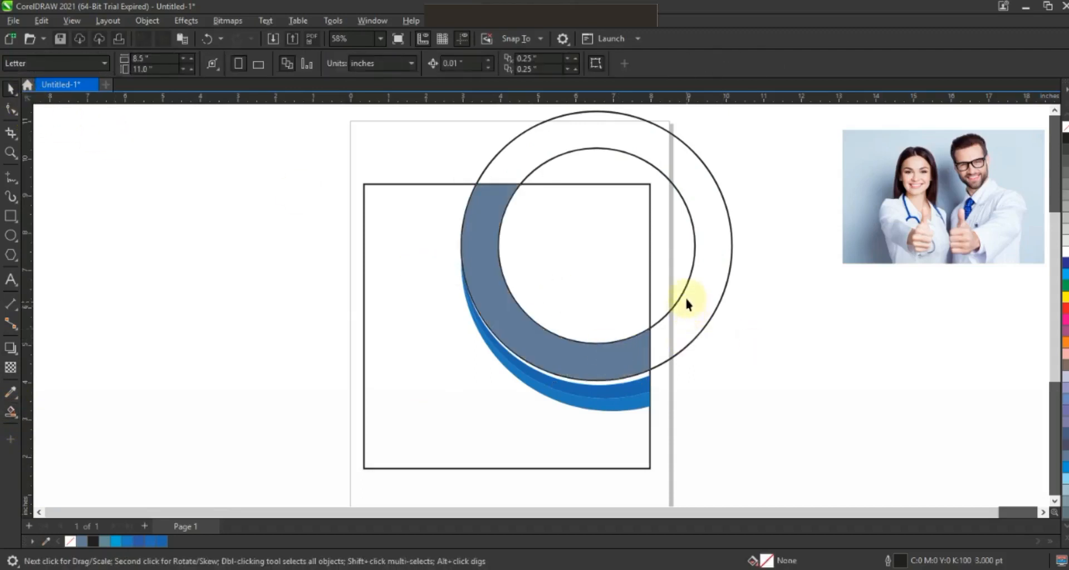
key(Delete)
click(609, 354)
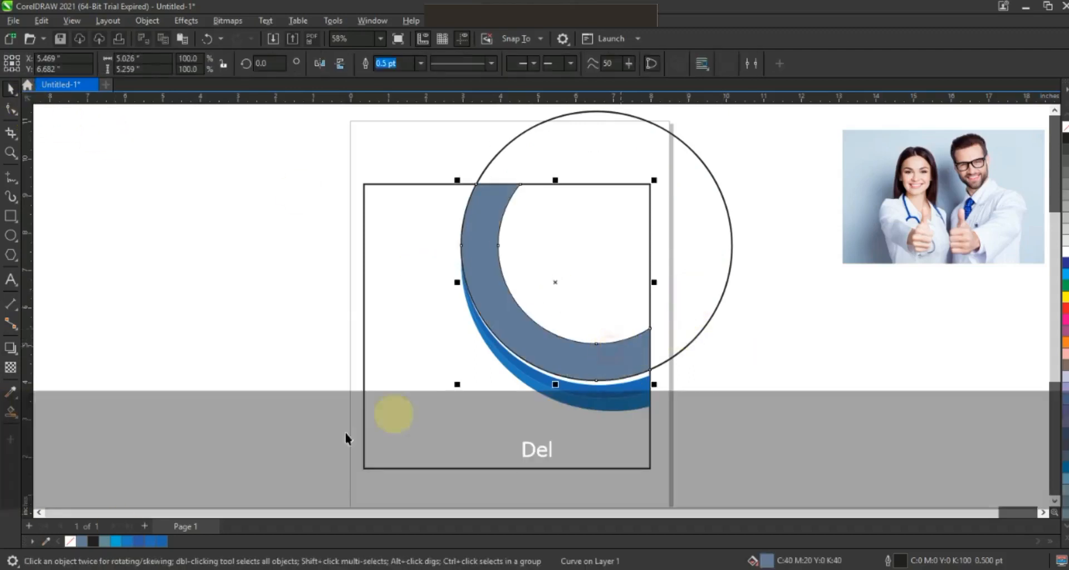
click(118, 541)
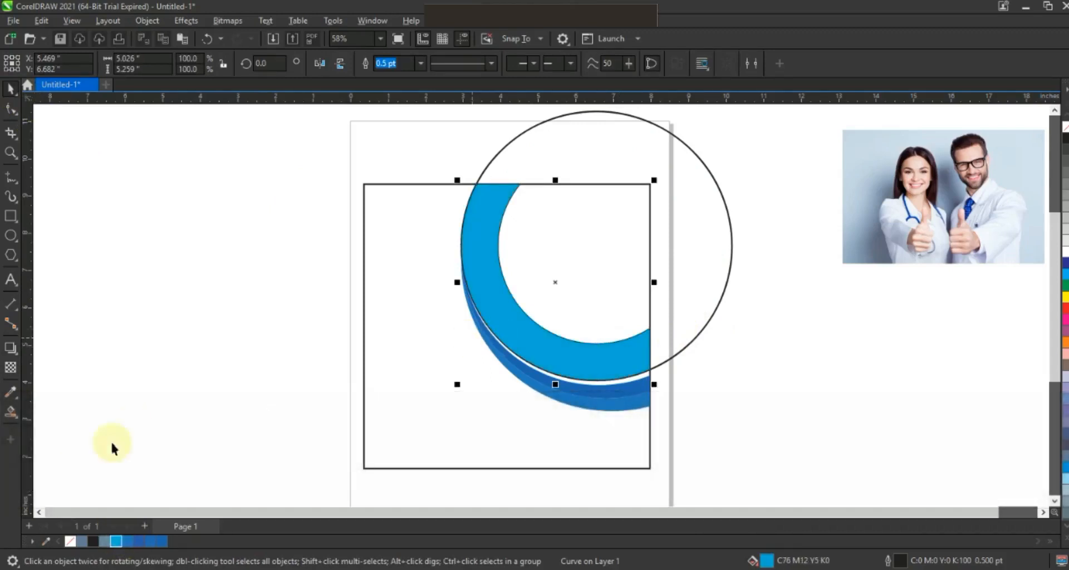
Step: Apply a uniform transparency of 77 to the light blue band and remove its outline
click(11, 368)
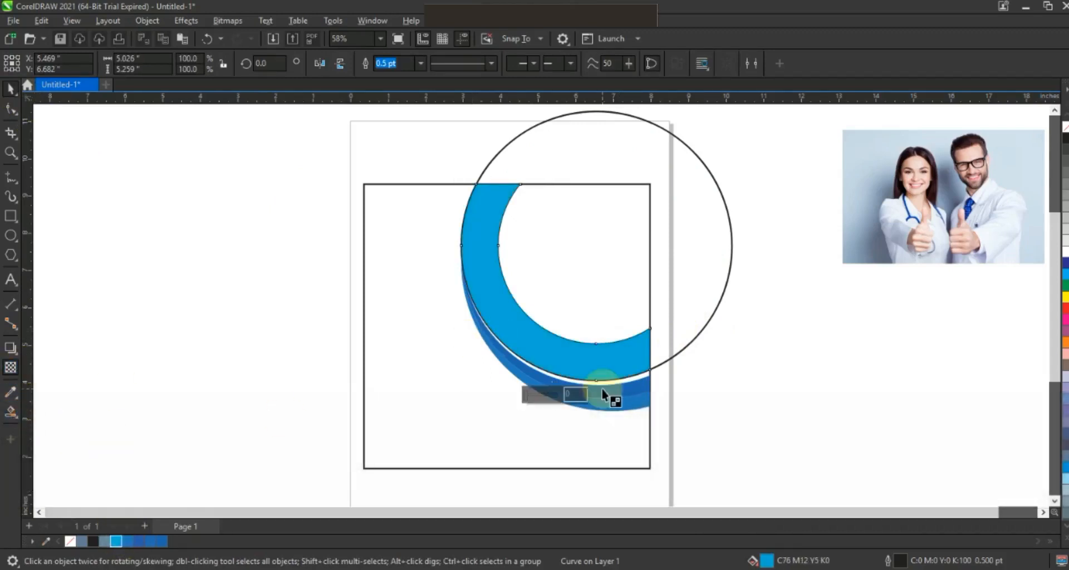
drag(542, 398, 550, 397)
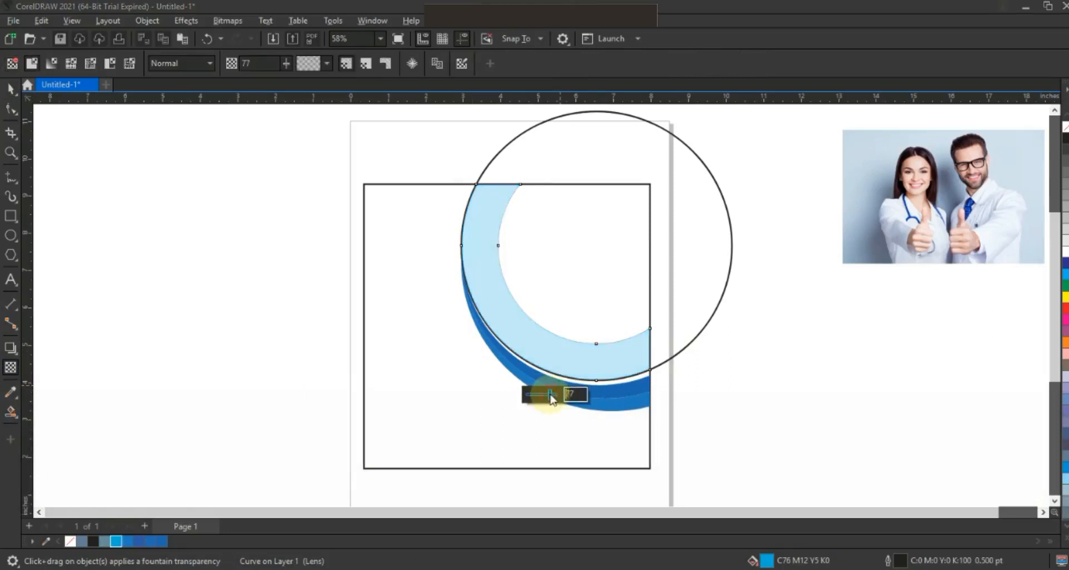
click(11, 88)
click(859, 413)
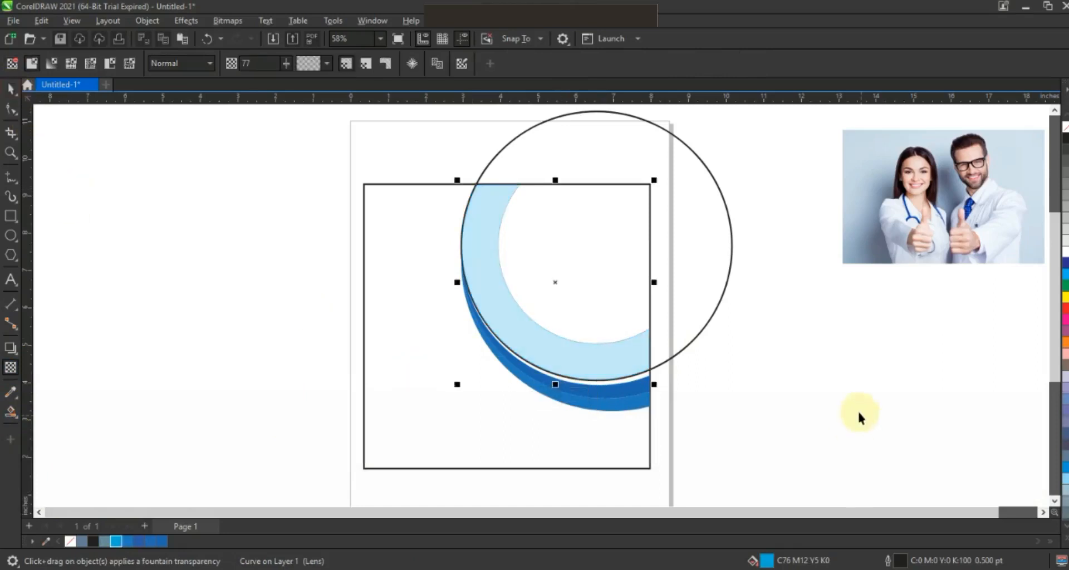
click(629, 356)
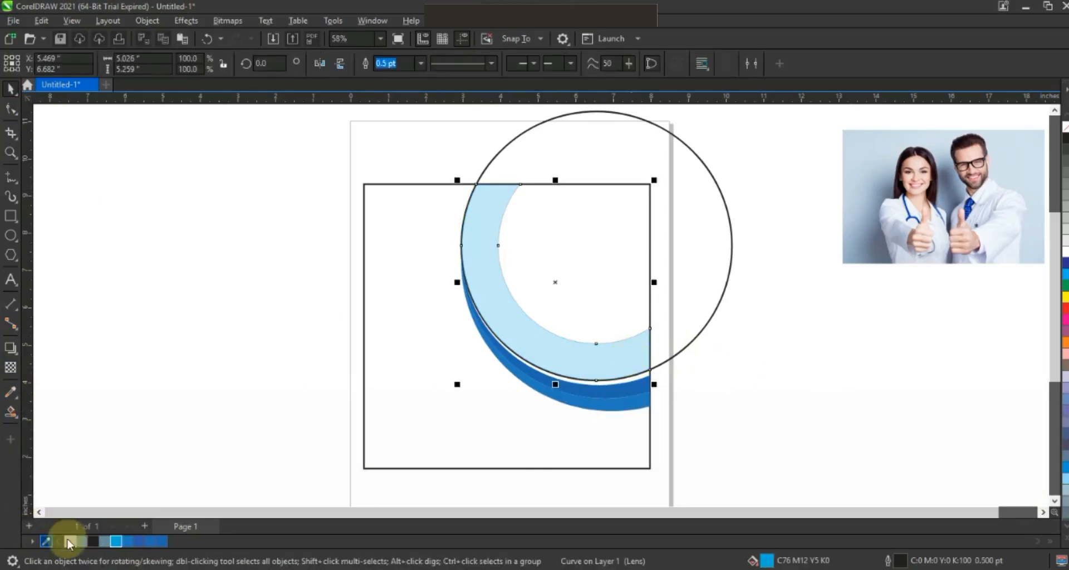
click(796, 403)
Step: Place the doctors' photo over the circle behind the light blue band and enlarge it to about 8.15 inches wide
drag(958, 247, 590, 300)
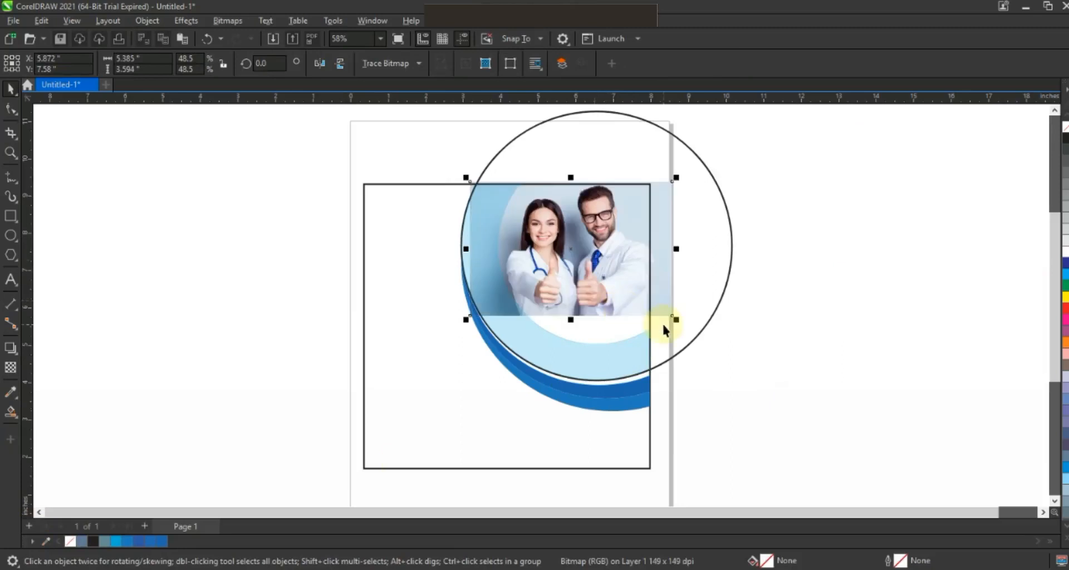
key(ctrl+Page_Down)
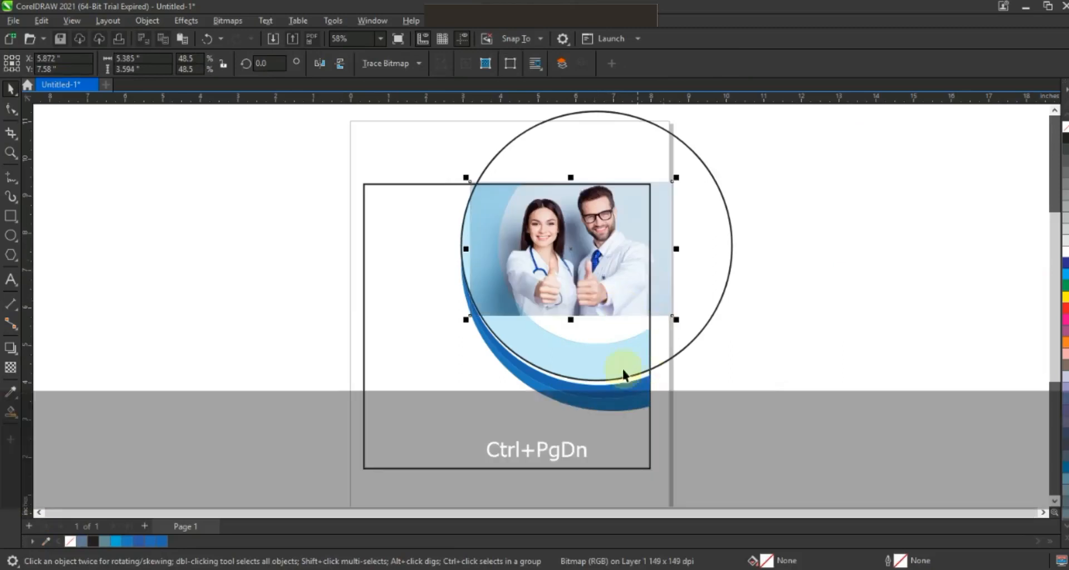
drag(466, 320, 441, 337)
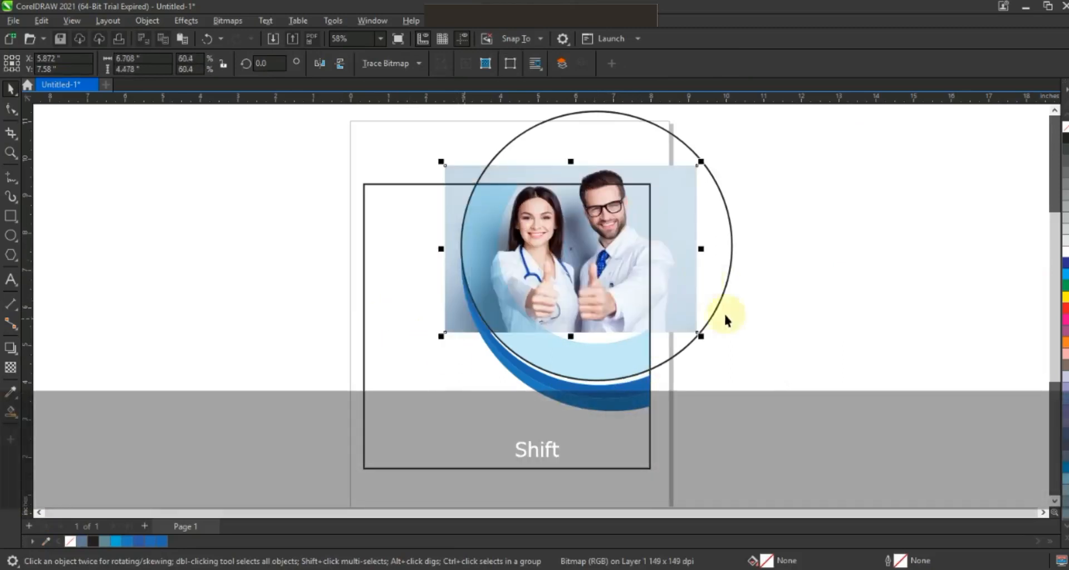
drag(702, 336, 720, 357)
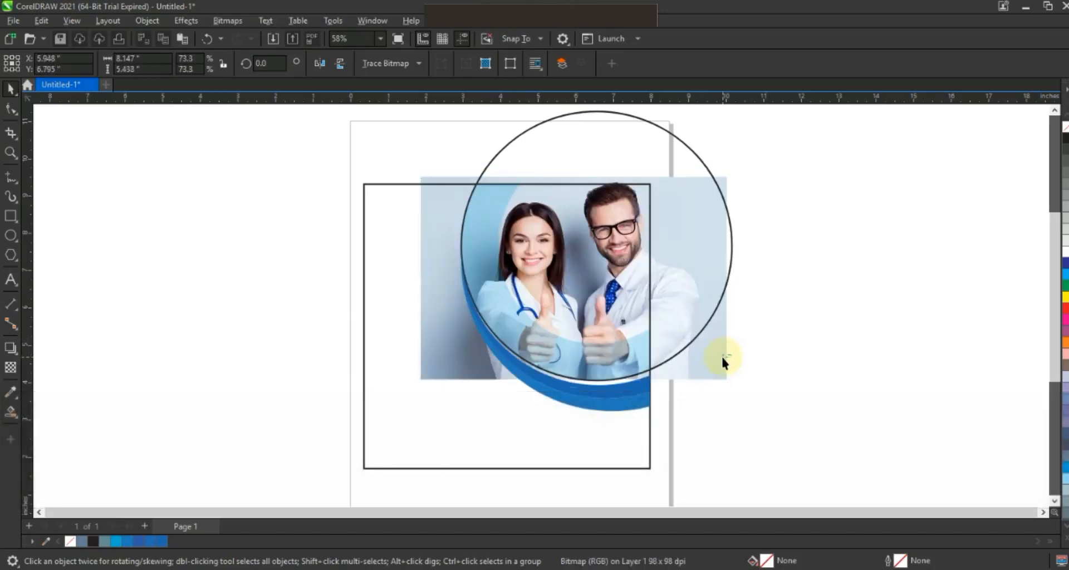
click(729, 350)
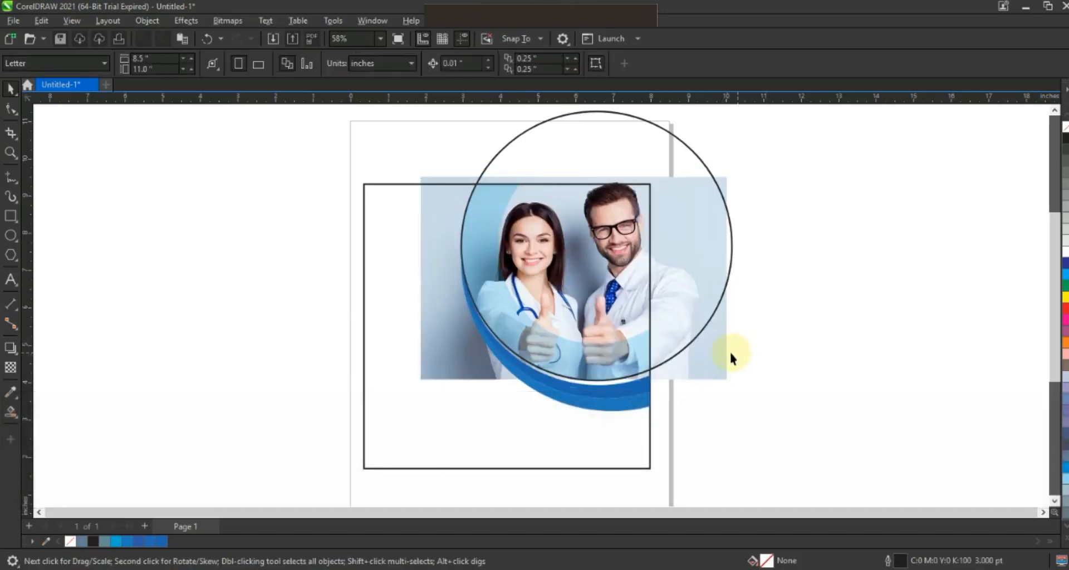
Step: Lower the transparency of the light blue band over the photo to about 34
click(495, 202)
click(10, 368)
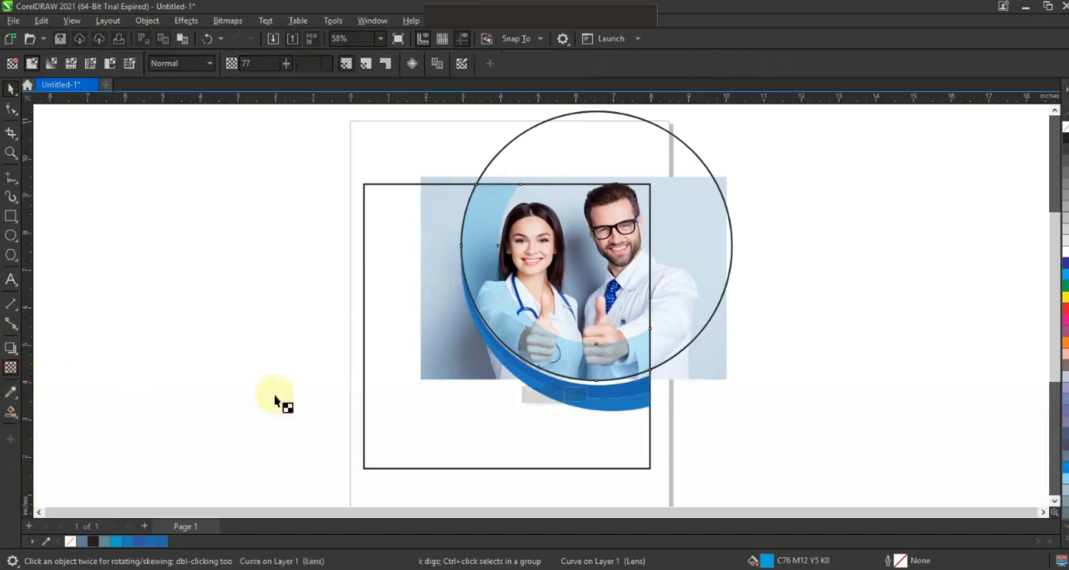
click(541, 396)
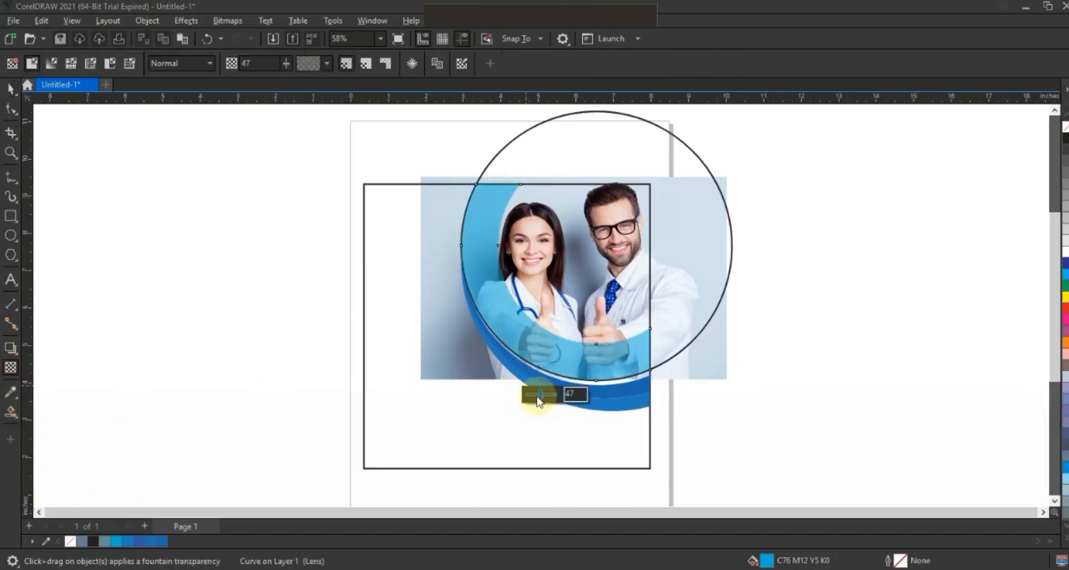
click(536, 396)
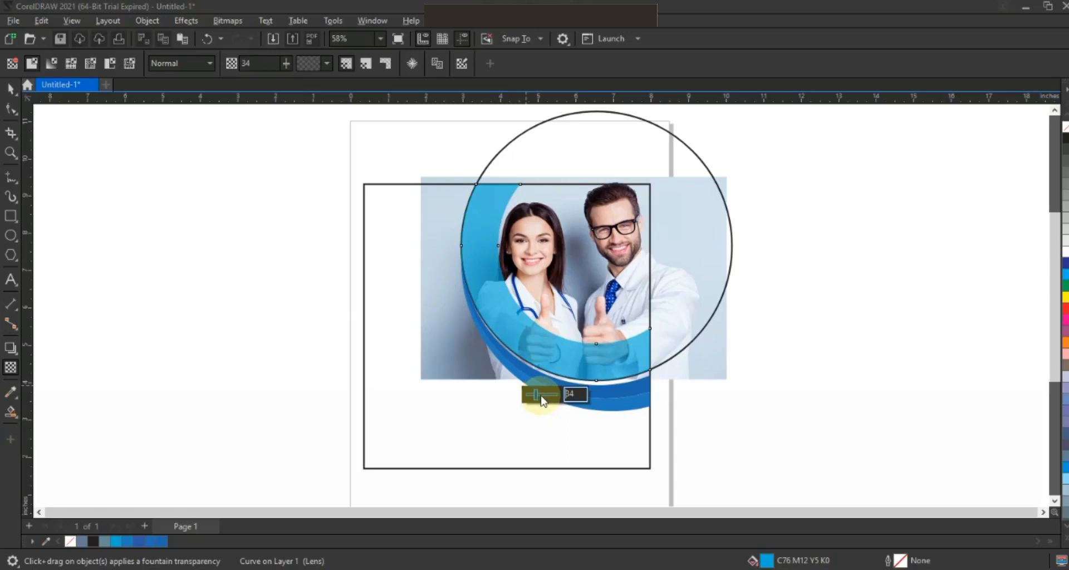
click(540, 396)
click(536, 396)
click(10, 88)
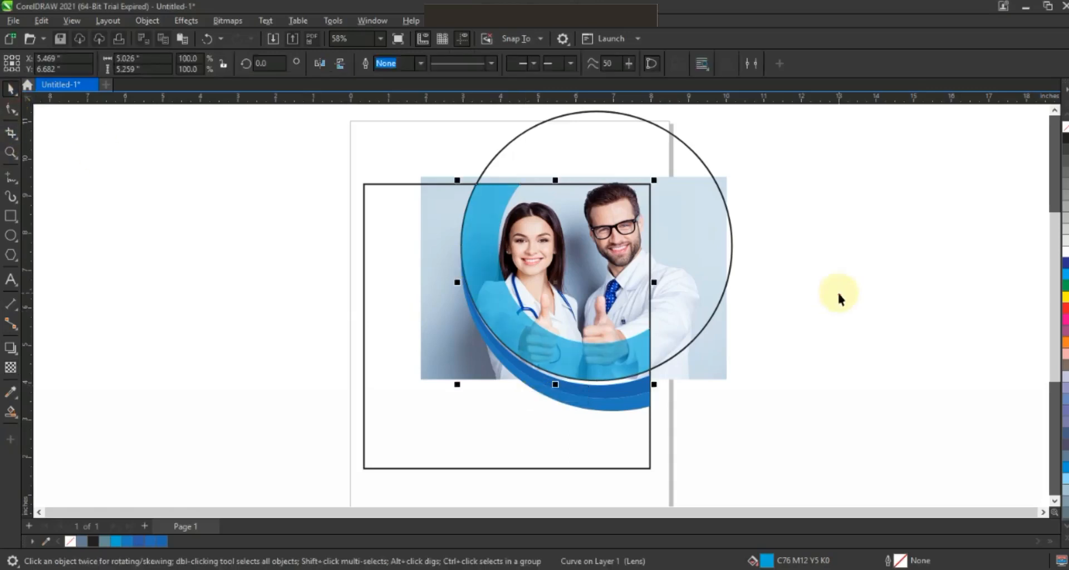
click(838, 292)
Step: PowerClip the doctors' photo inside the large circle and remove the circle's outline
click(707, 370)
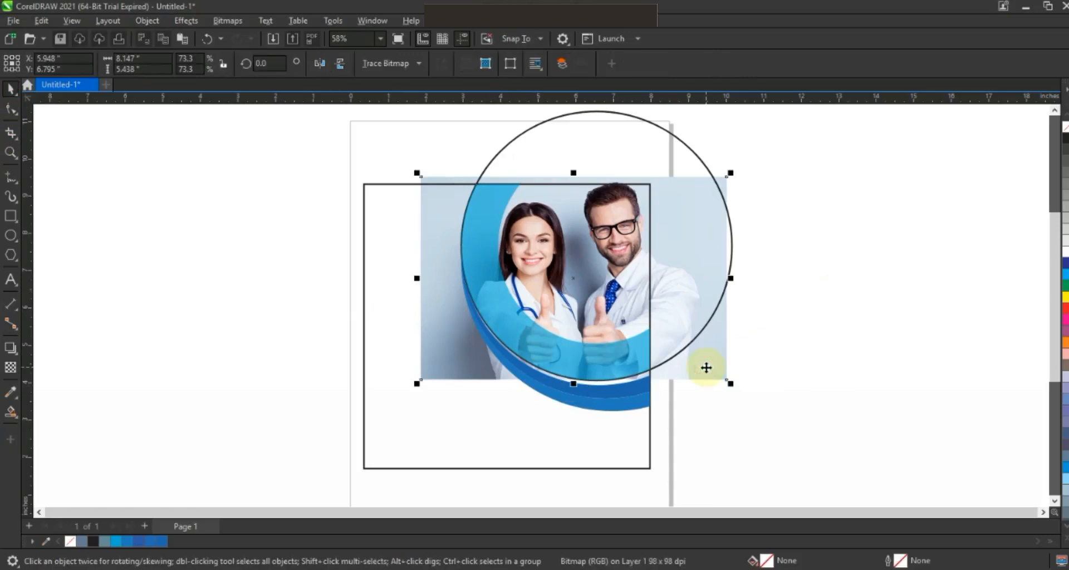
click(149, 21)
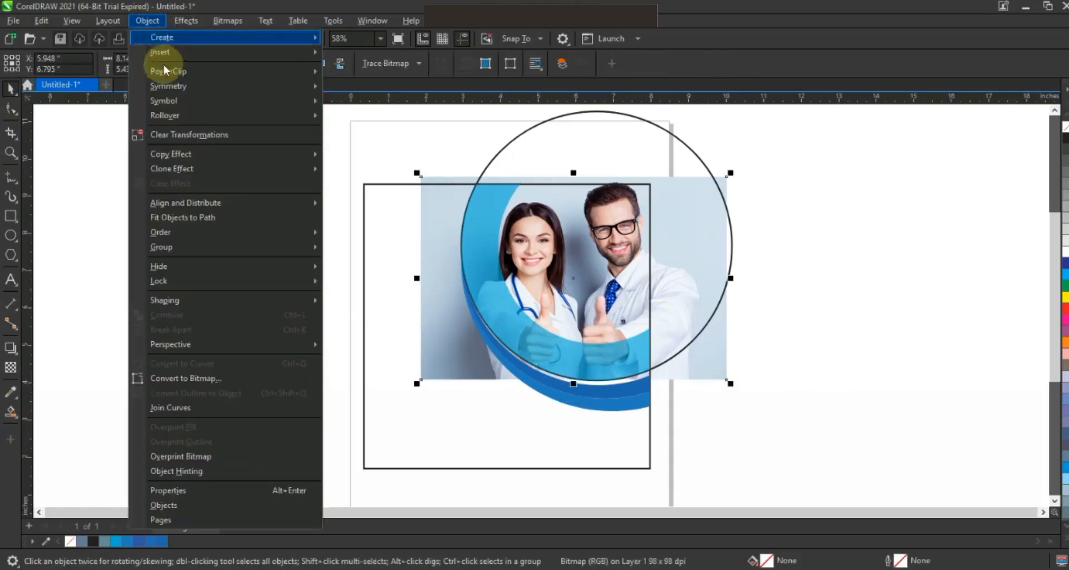
mouse_move(167, 72)
click(334, 73)
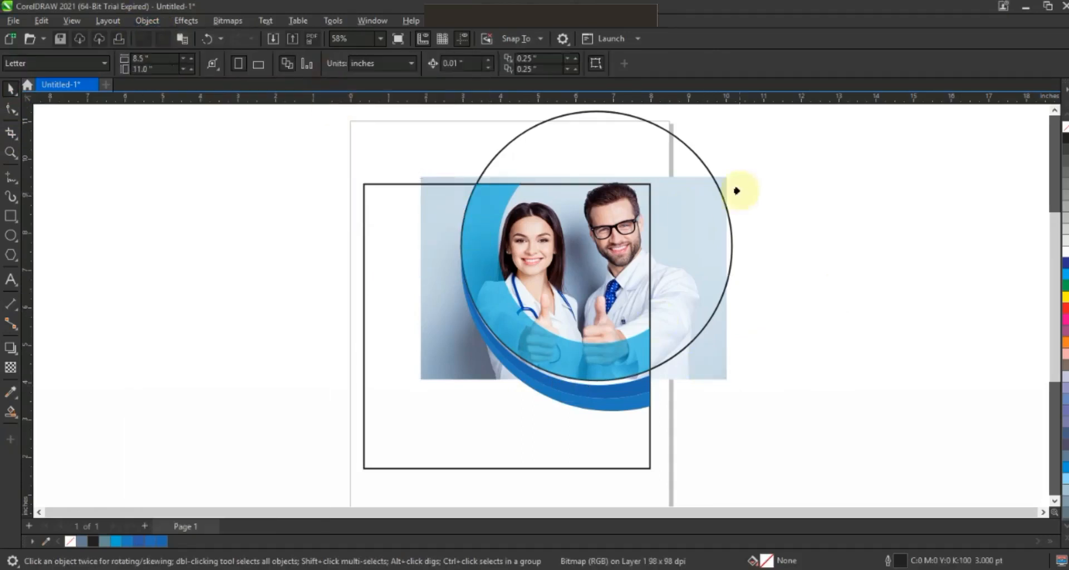
click(701, 162)
right_click(1064, 129)
click(897, 238)
Step: Select the three blue bands together with the clipped photo and PowerClip them inside the square frame
drag(813, 419, 847, 437)
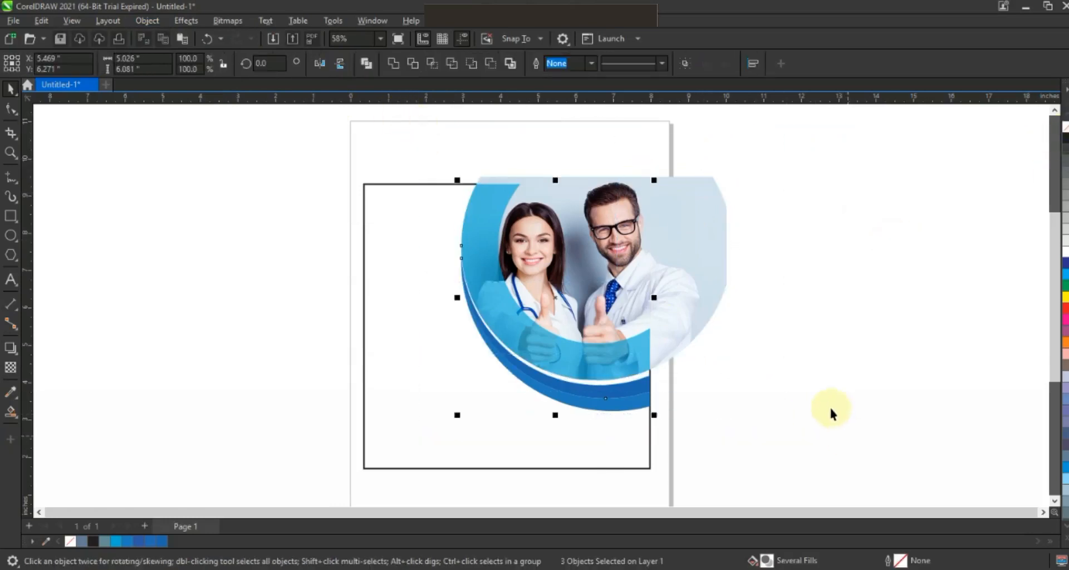
shift+click(720, 197)
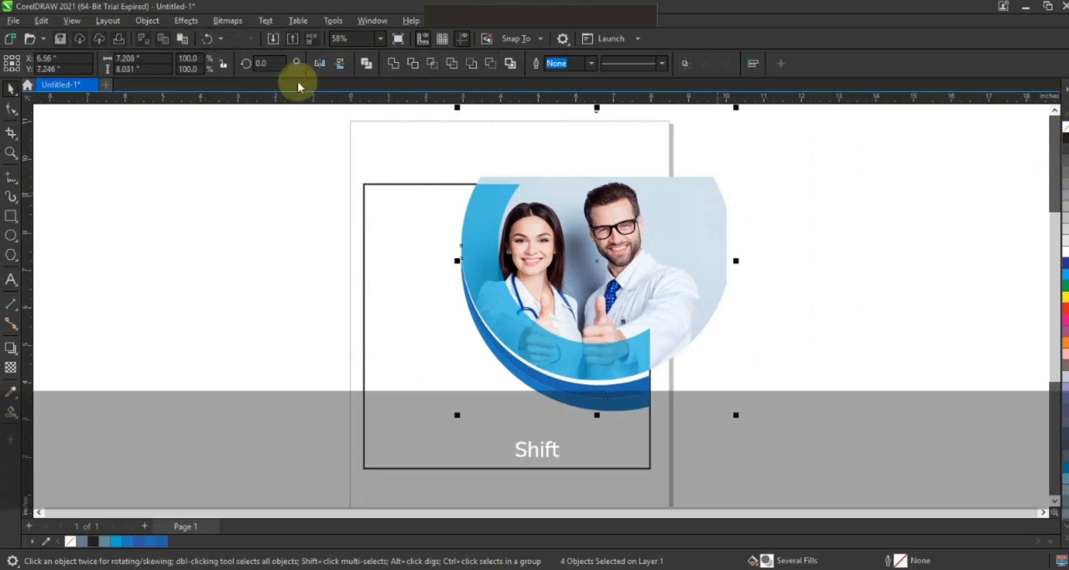
click(140, 22)
mouse_move(167, 73)
click(384, 78)
click(378, 352)
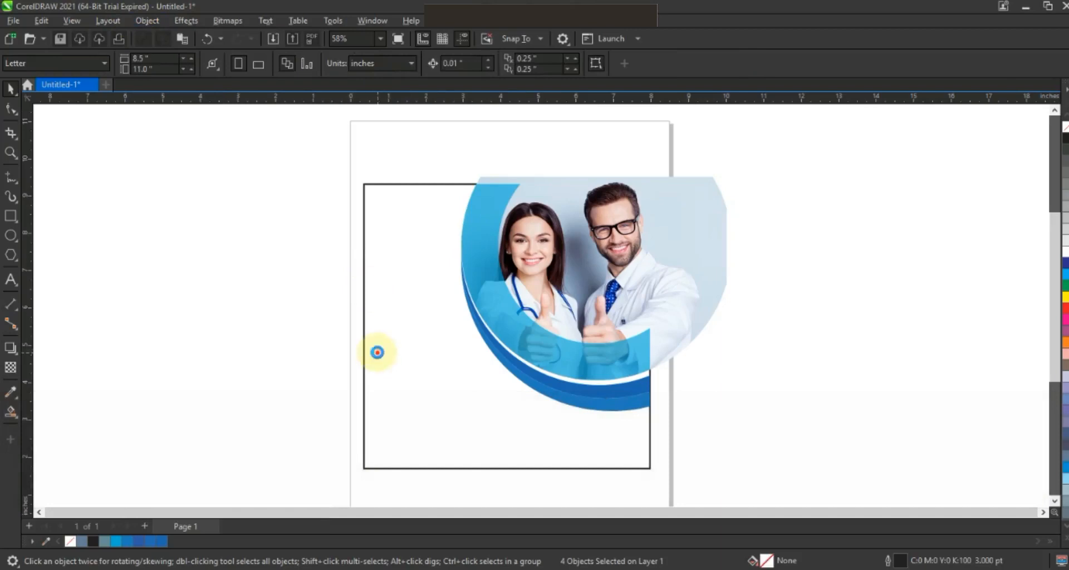
click(266, 319)
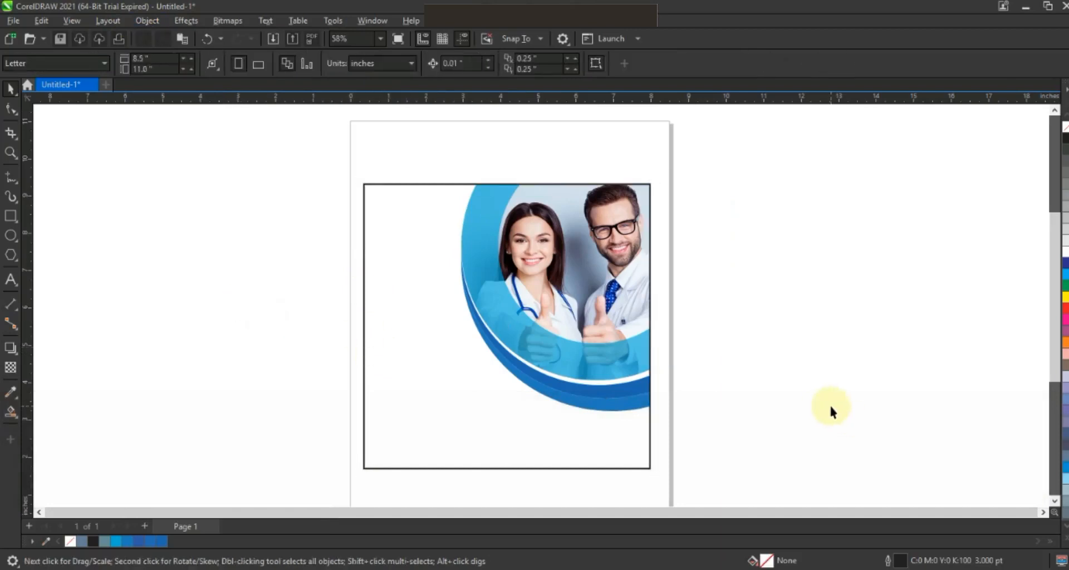
Step: Draw a circle over the square's lower-right corner and add a slightly smaller, offset copy about 5.29 inches across
click(1054, 500)
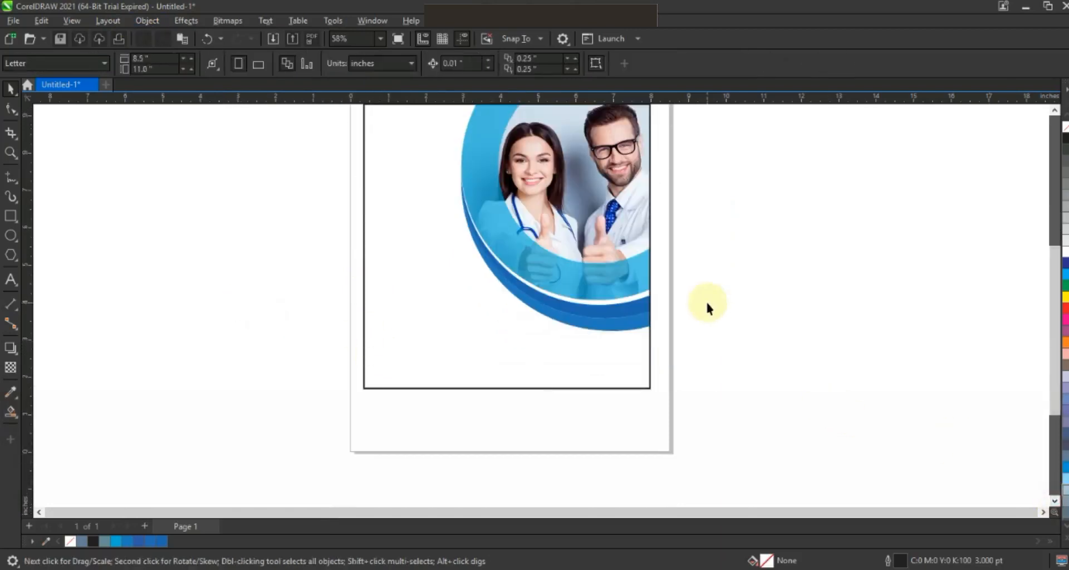
click(11, 235)
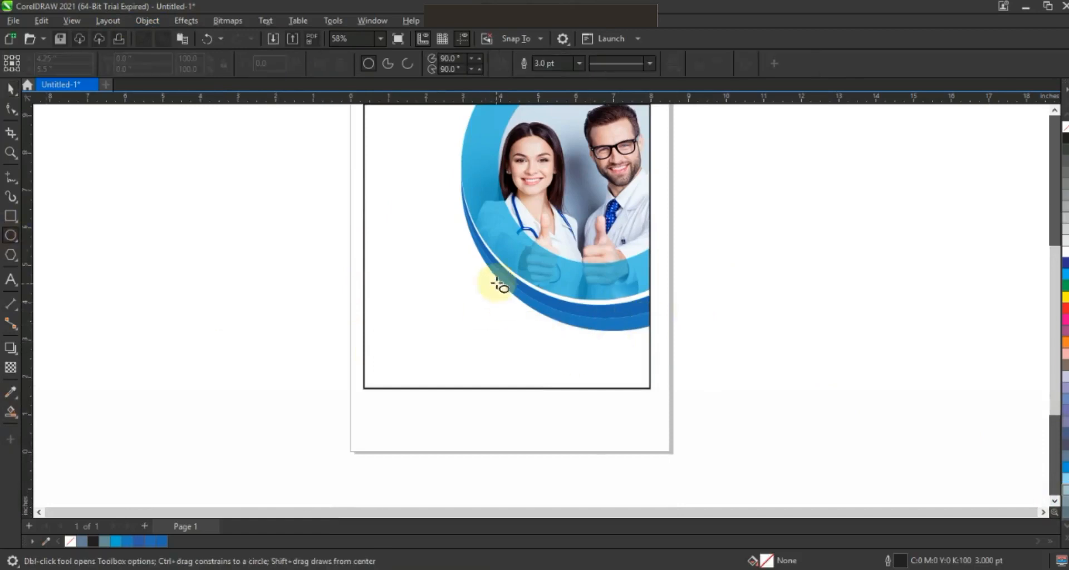
drag(508, 288, 656, 475)
click(10, 90)
drag(616, 446, 607, 448)
drag(482, 475, 488, 475)
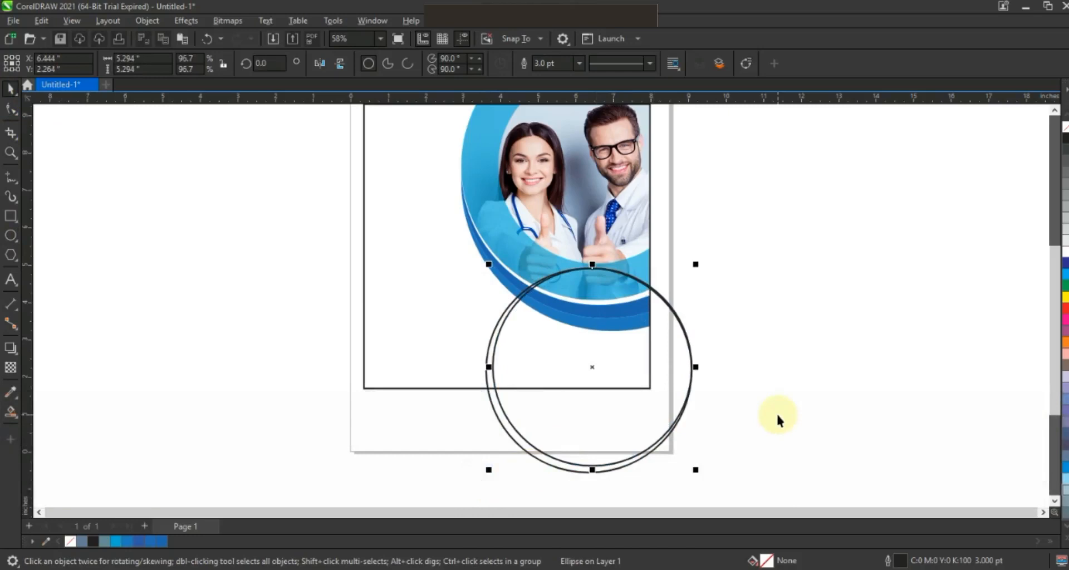
click(778, 419)
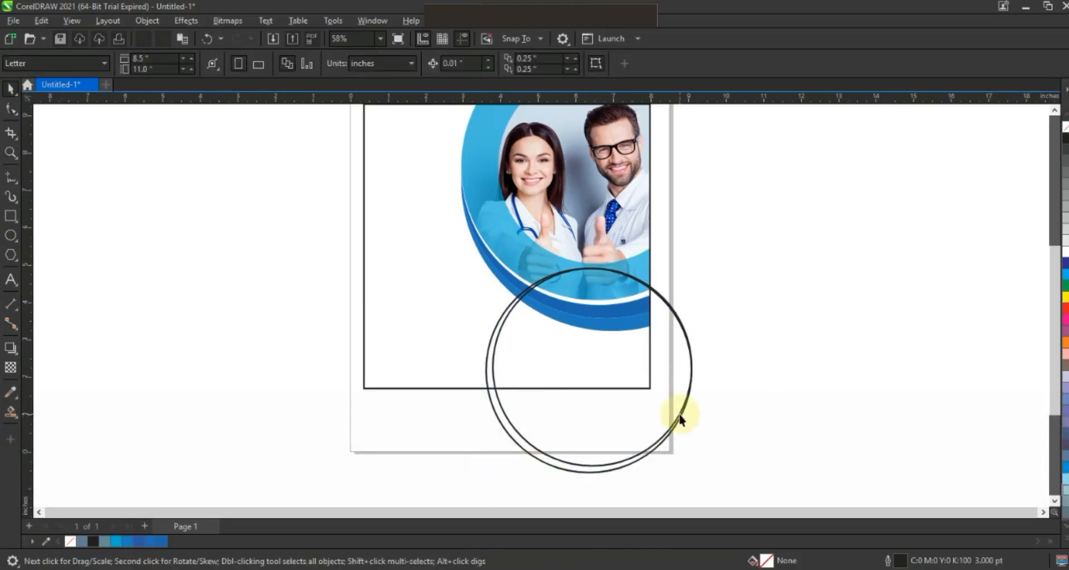
Step: Copy a circle up over the photo and enlarge the copy to run just outside the blue crescents' lower edge
drag(680, 419, 675, 286)
drag(693, 338, 735, 272)
click(803, 288)
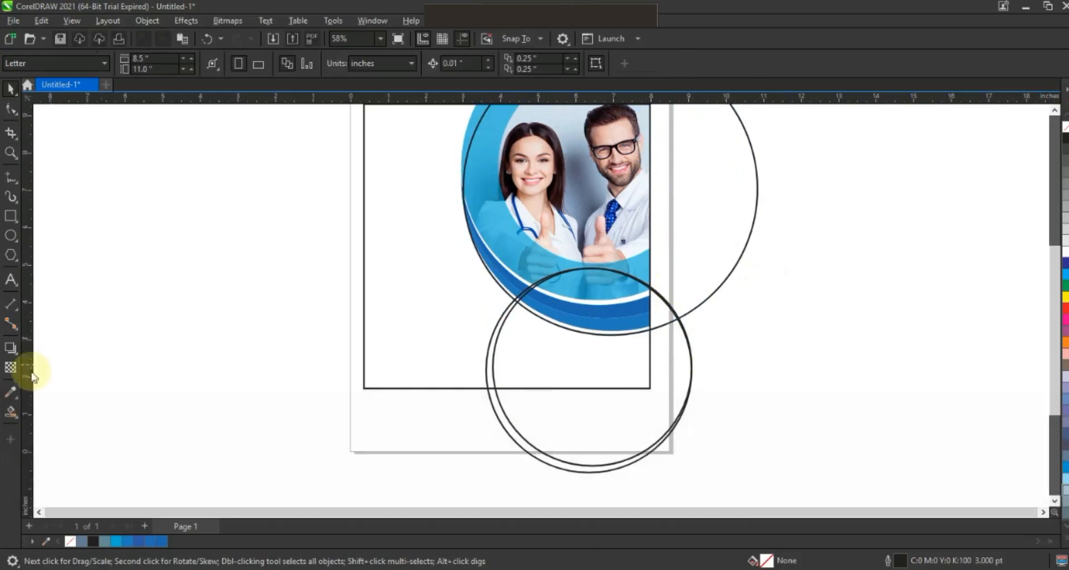
Step: Create Smart Fill shapes from the corner area below the crescents and the thin sliver between the two lower circles
click(12, 413)
click(515, 366)
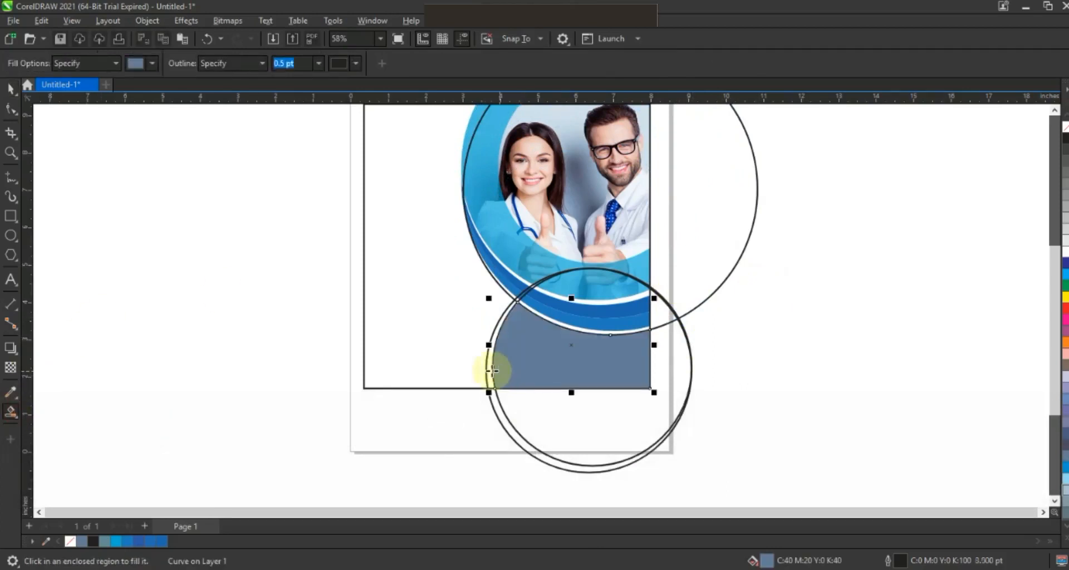
click(489, 370)
click(10, 89)
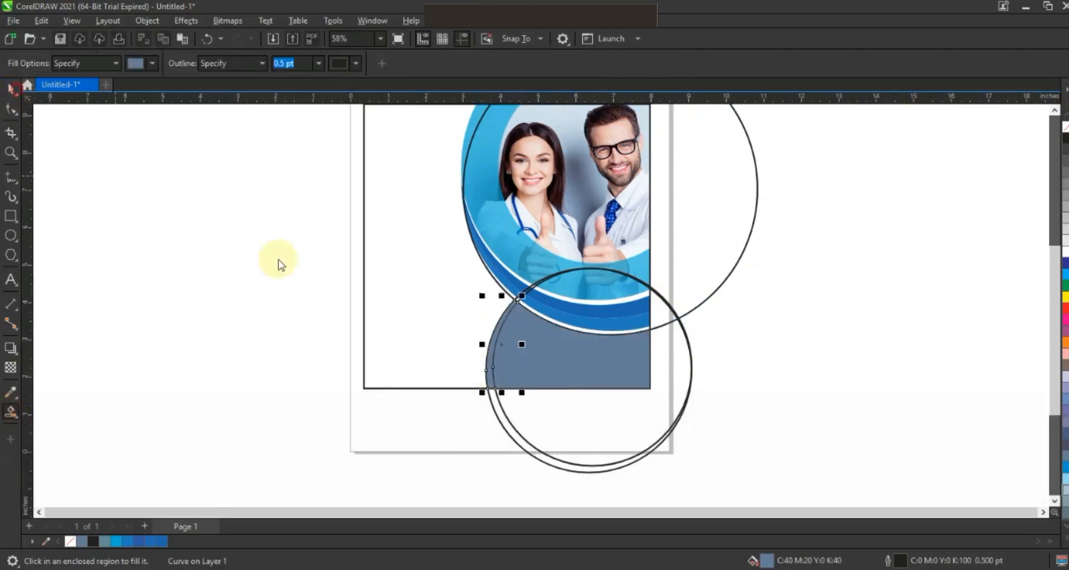
Step: Delete the large circle over the photo and the two overlapping guide circles around the lower-right corner
click(678, 273)
key(Delete)
click(679, 320)
key(Delete)
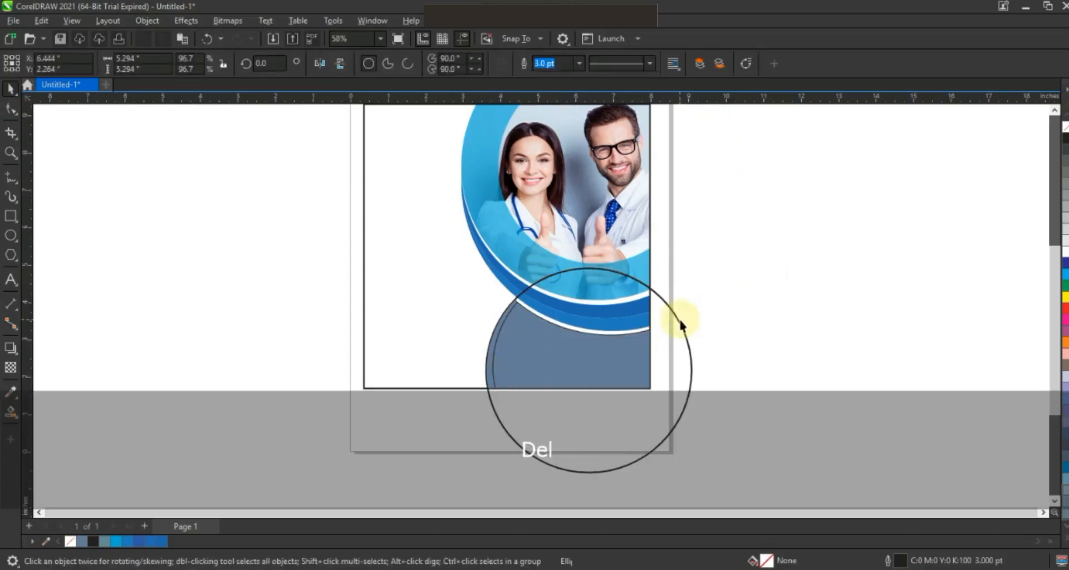
click(678, 321)
key(Delete)
Step: Fill the large corner shape with blue C88 M62 Y0 K0 and the thin sliver beside it with a violet-blue
click(626, 356)
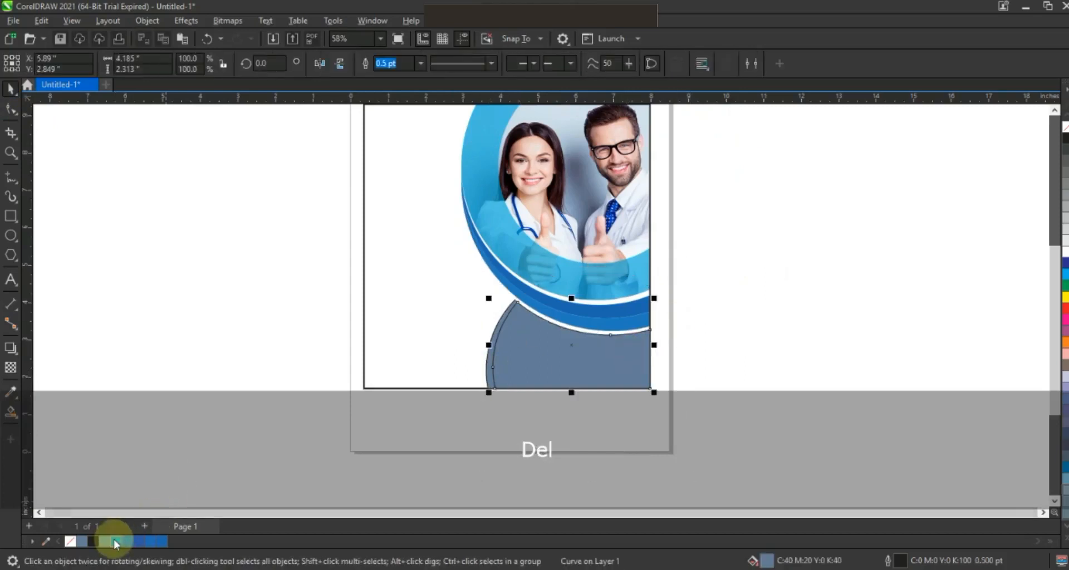
click(161, 542)
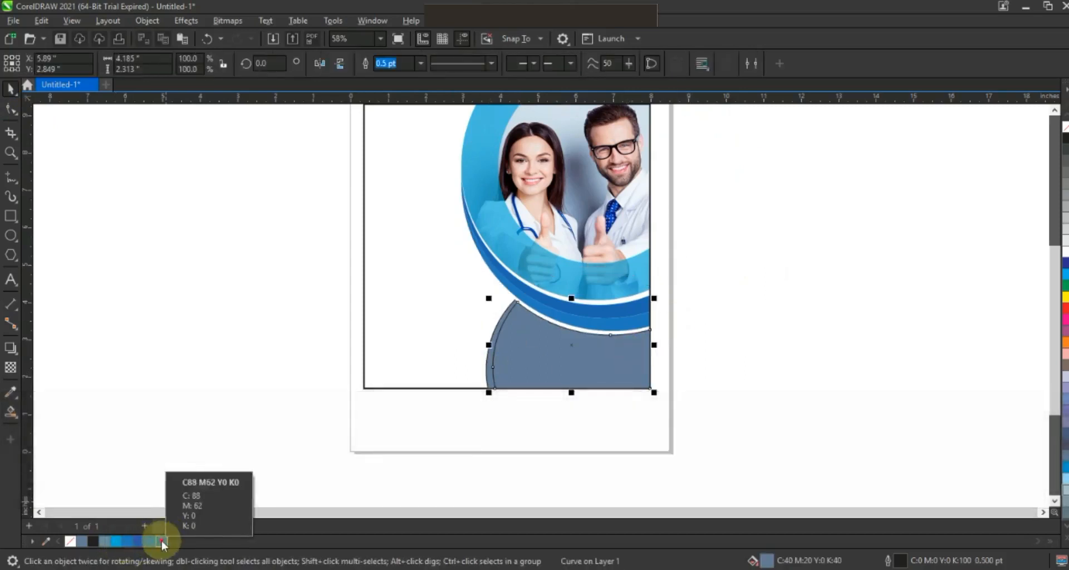
click(488, 369)
click(139, 542)
Step: Add the four-line headline "YOUR HEALTH IS OUR PRIORITY" beside the page and open its font choices
click(11, 279)
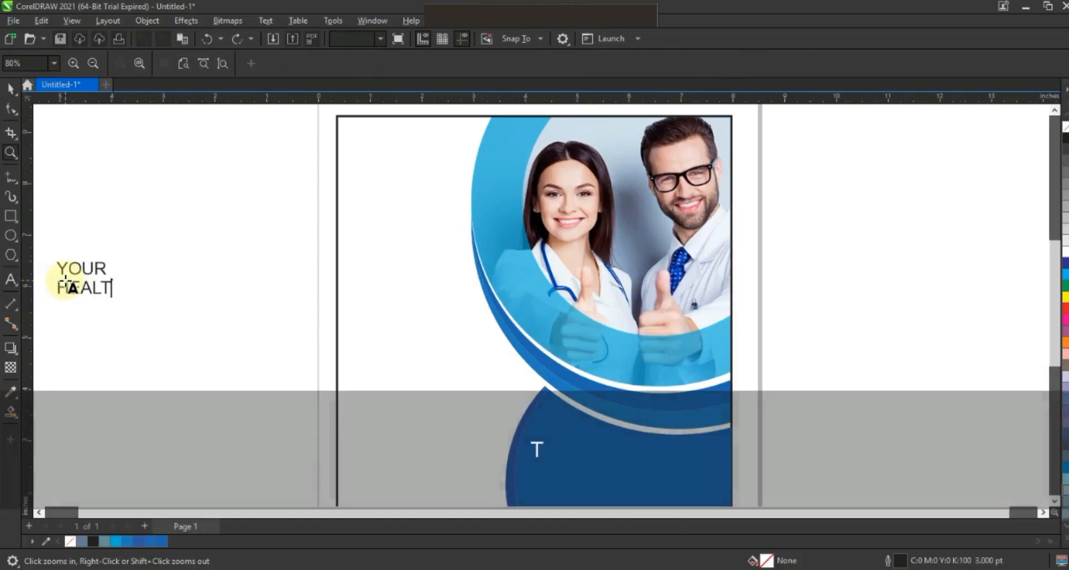
text(H)
key(Return)
text(IS OUR)
key(Return)
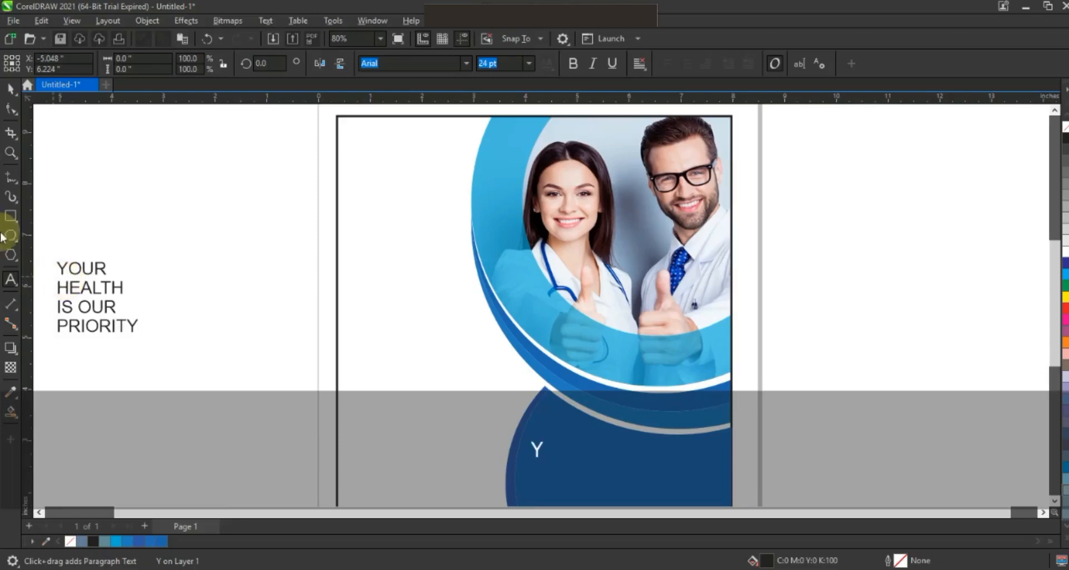
click(10, 88)
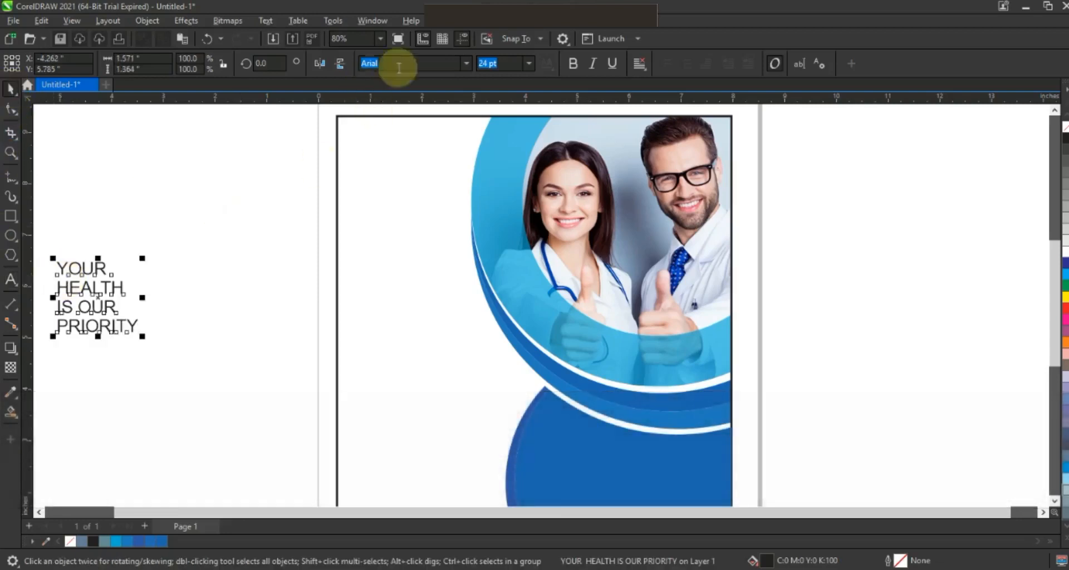
click(466, 62)
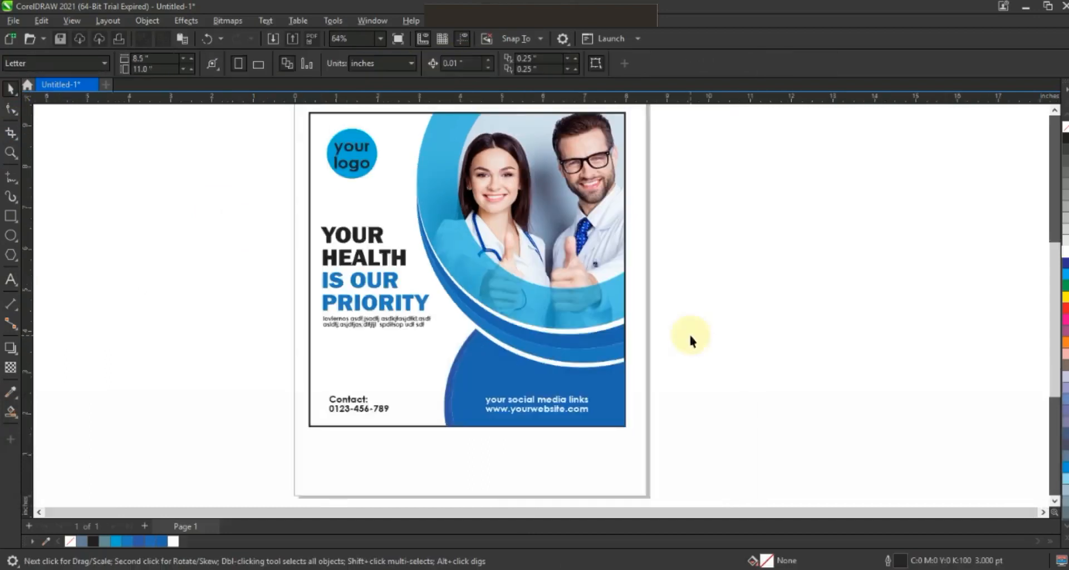
Step: Remove the square frame's outline and draw a rectangle about 9.99 by 9.44 inches around the whole design
key(Escape)
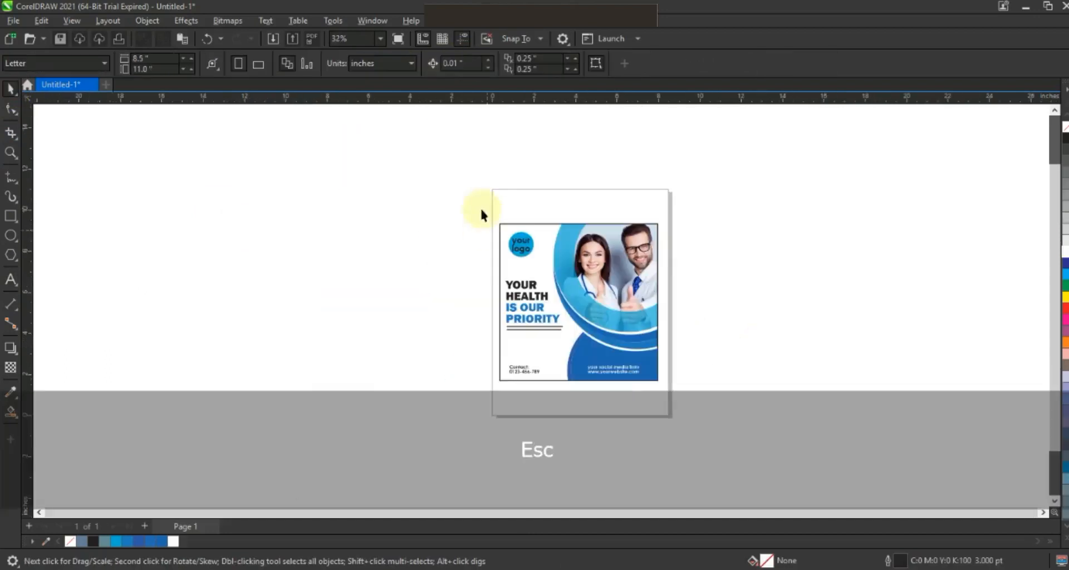
click(525, 228)
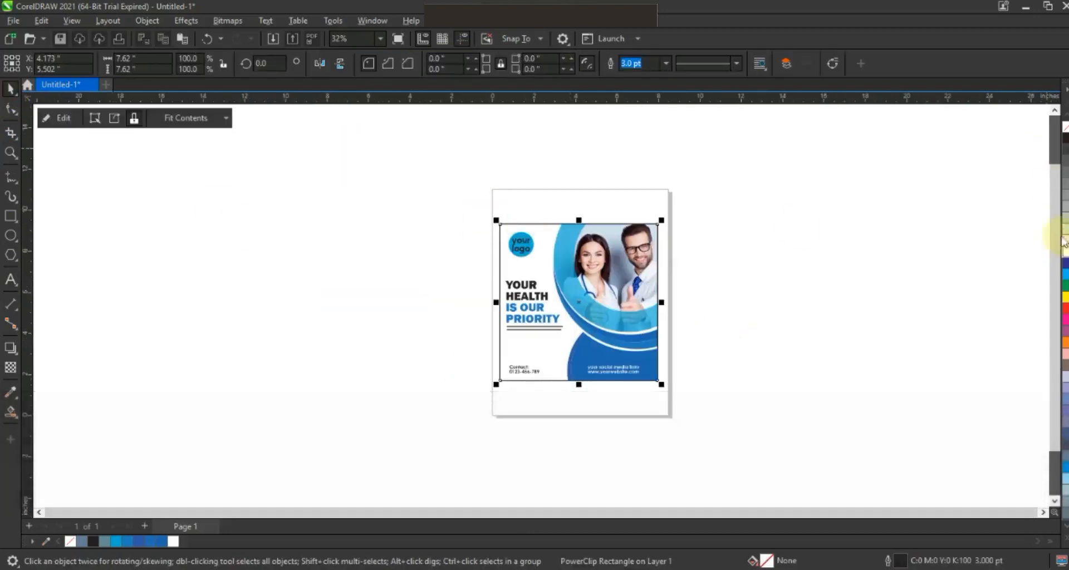
click(11, 216)
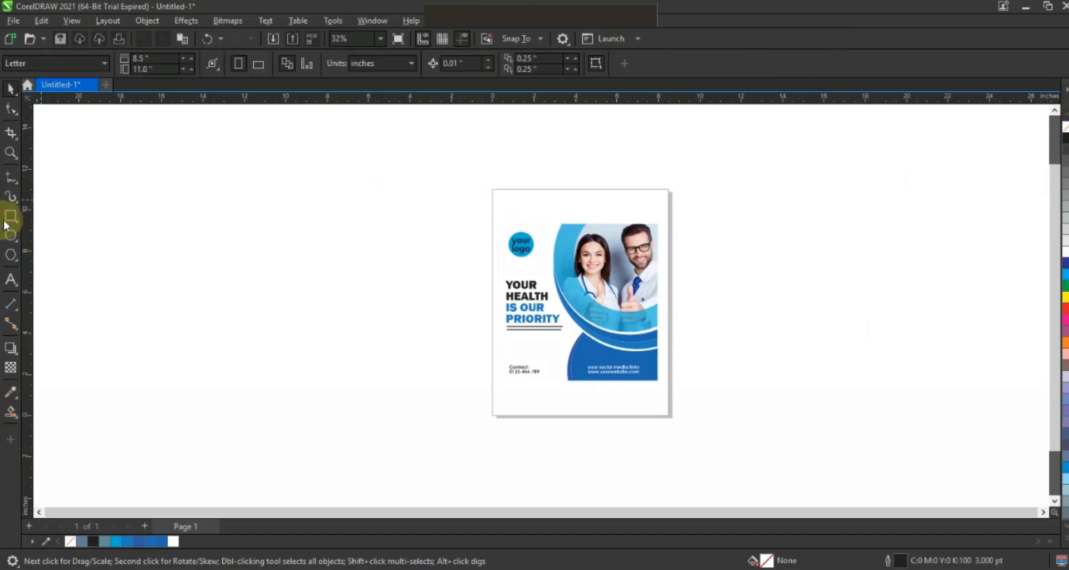
drag(483, 199, 690, 393)
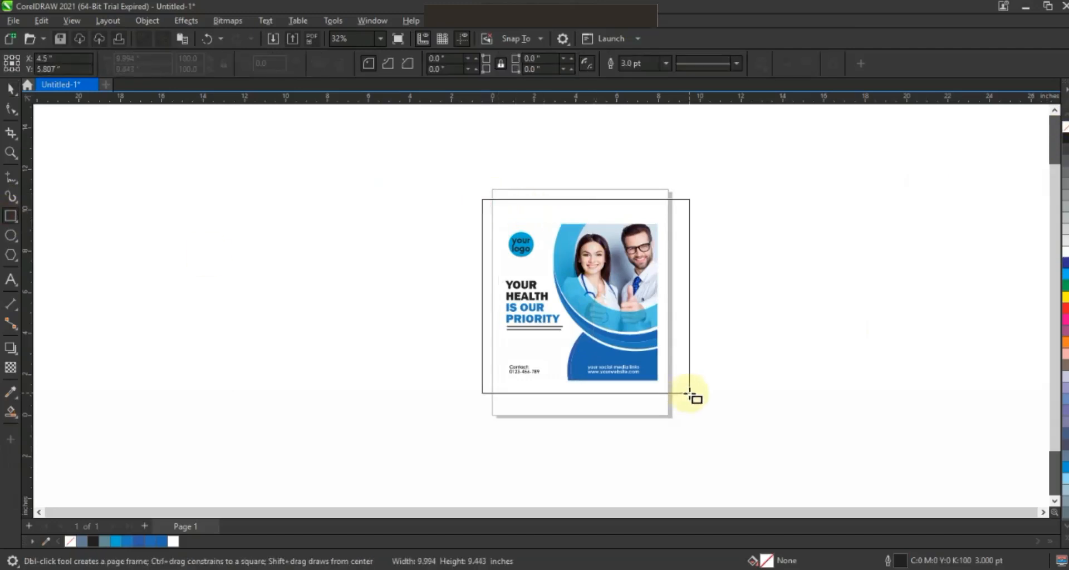
Step: Fill the rectangle with blue-grey C40 M20 Y0 K40, send it behind the design and shift it to sit roughly centred
click(82, 541)
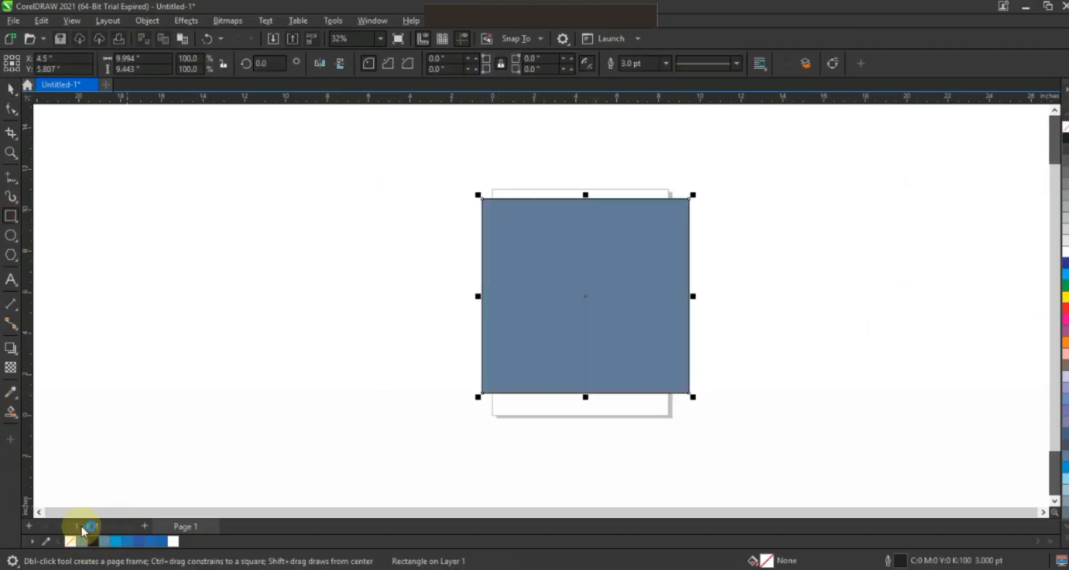
key(shift+Page_Down)
click(10, 88)
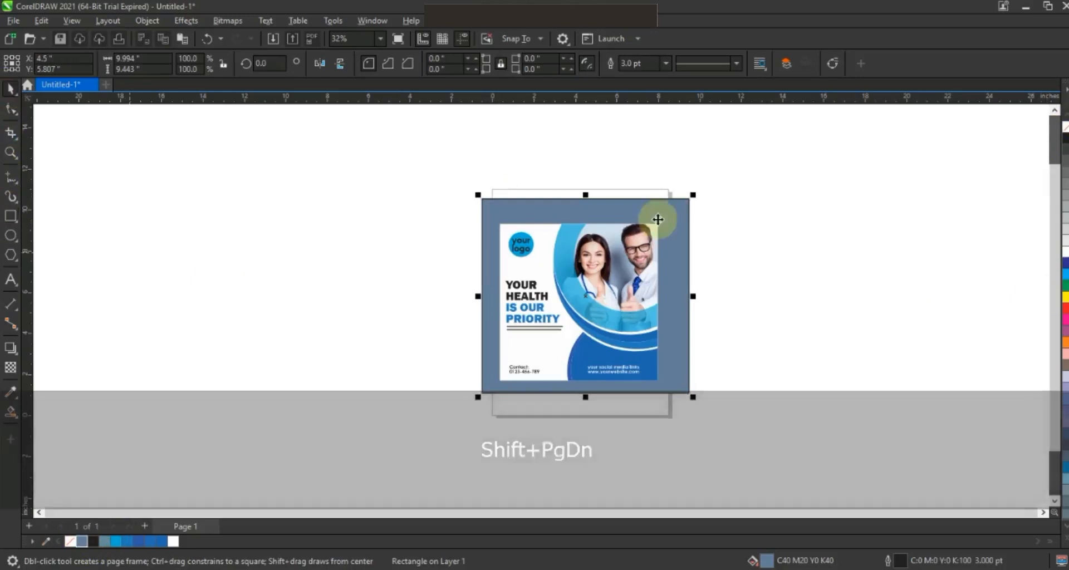
drag(671, 220, 657, 223)
key(shift+F2)
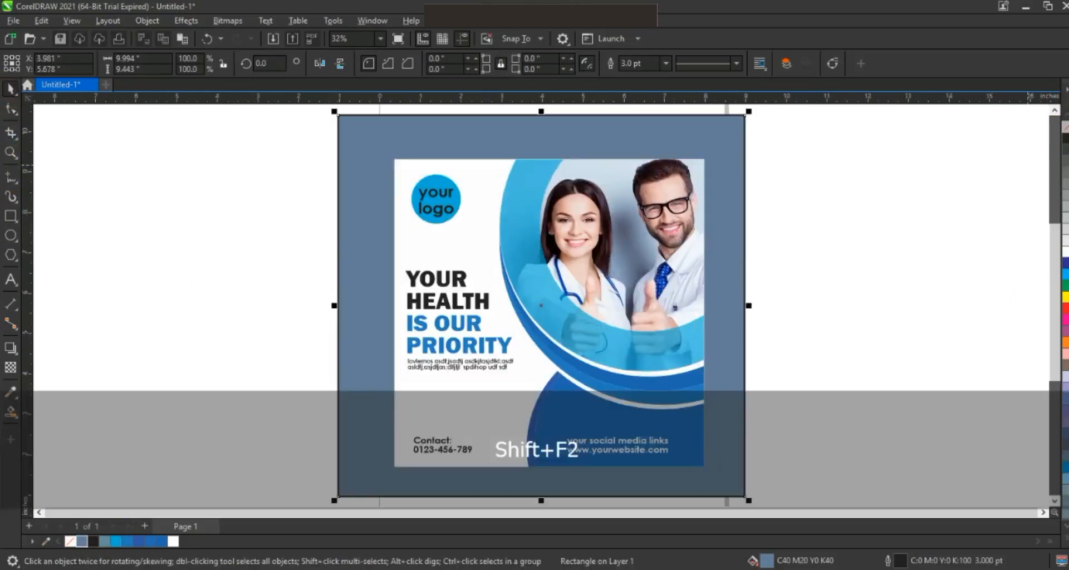
Step: Remove the background rectangle's outline, fill it with blue C76 M12 Y5 K0 and lighten the fill by mixing in white
right_click(1066, 127)
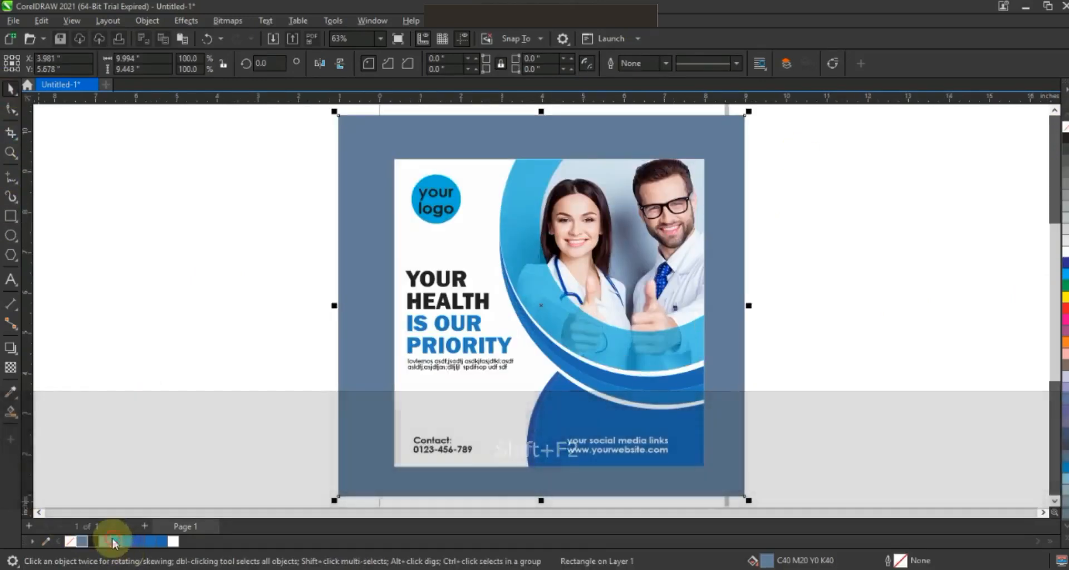
click(113, 541)
key(ctrl)
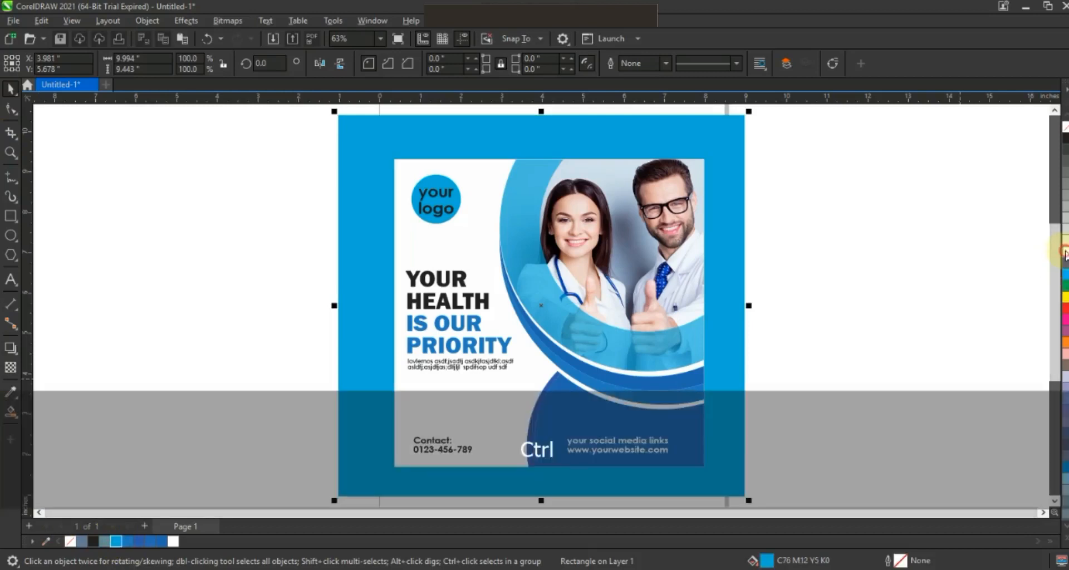
ctrl+click(1065, 254)
Step: Shift the light-blue background slightly to the right, widen it past the design's right side and preview the design full screen
drag(739, 330, 747, 331)
click(766, 312)
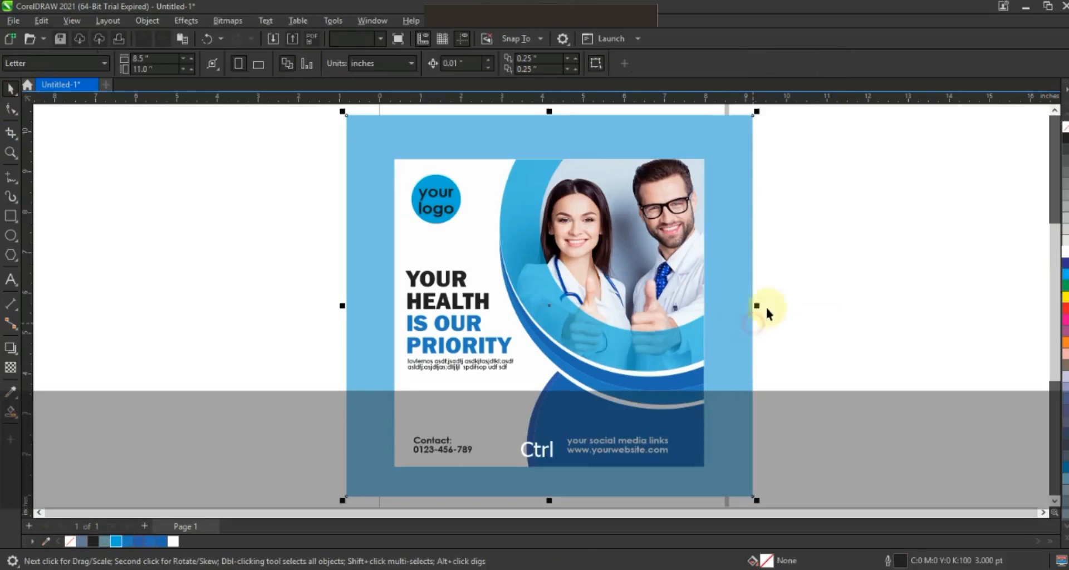
drag(757, 306, 851, 306)
key(F9)
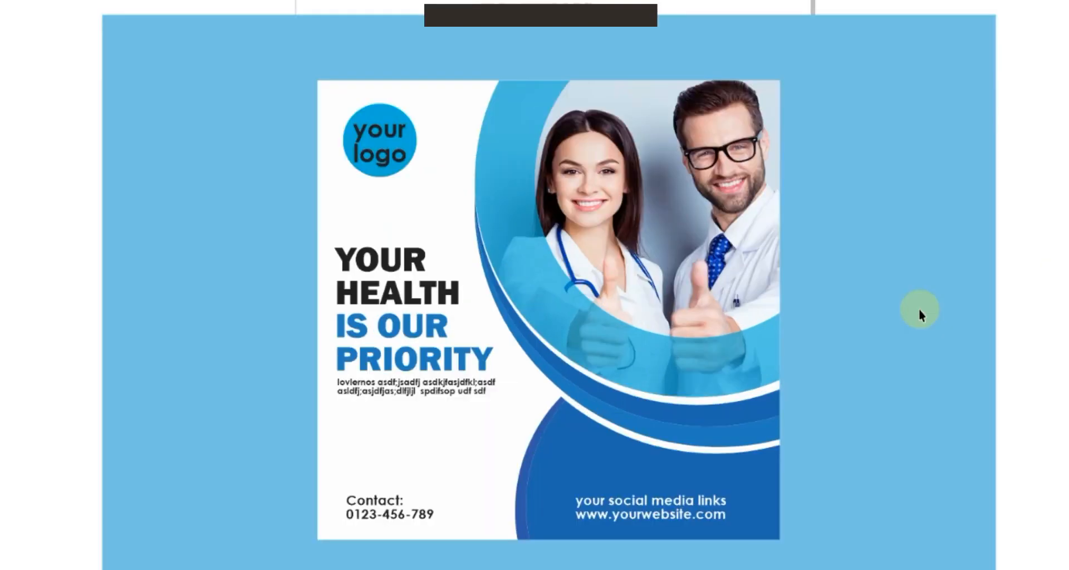